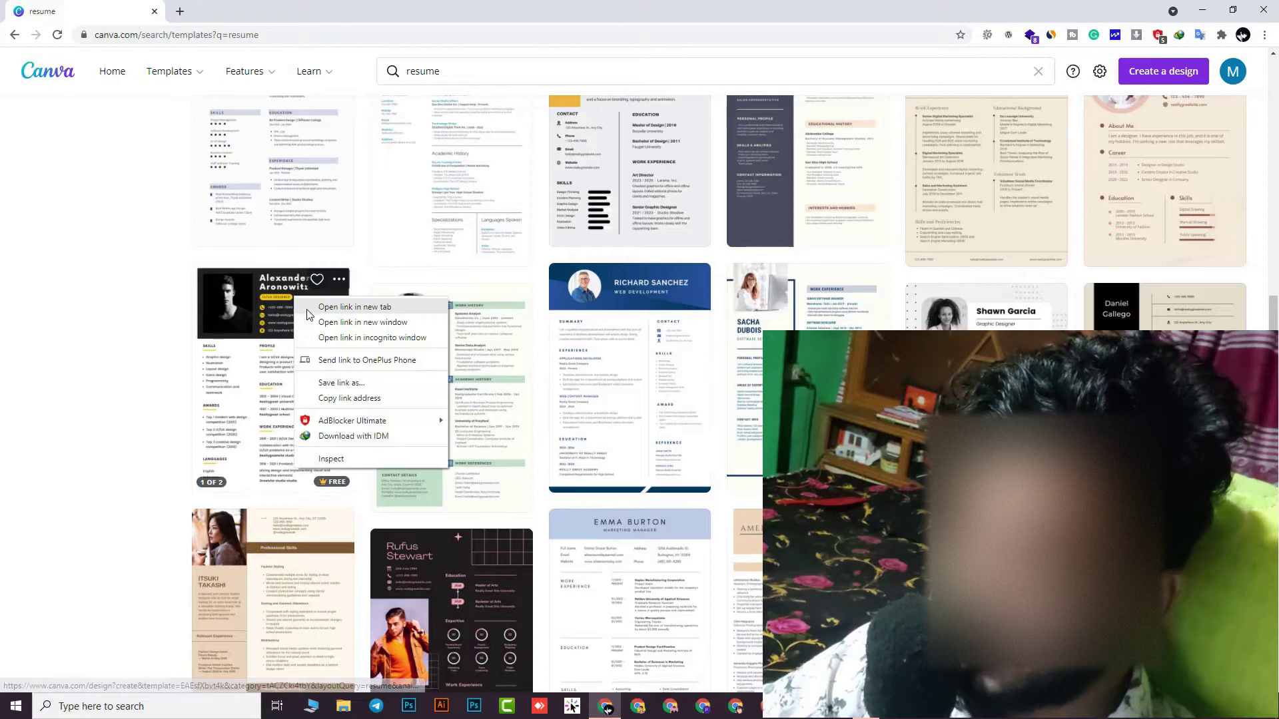
Open the dark minimalist resume template with the black-and-white portrait in a new tab
click(333, 308)
key(ctrl+Tab)
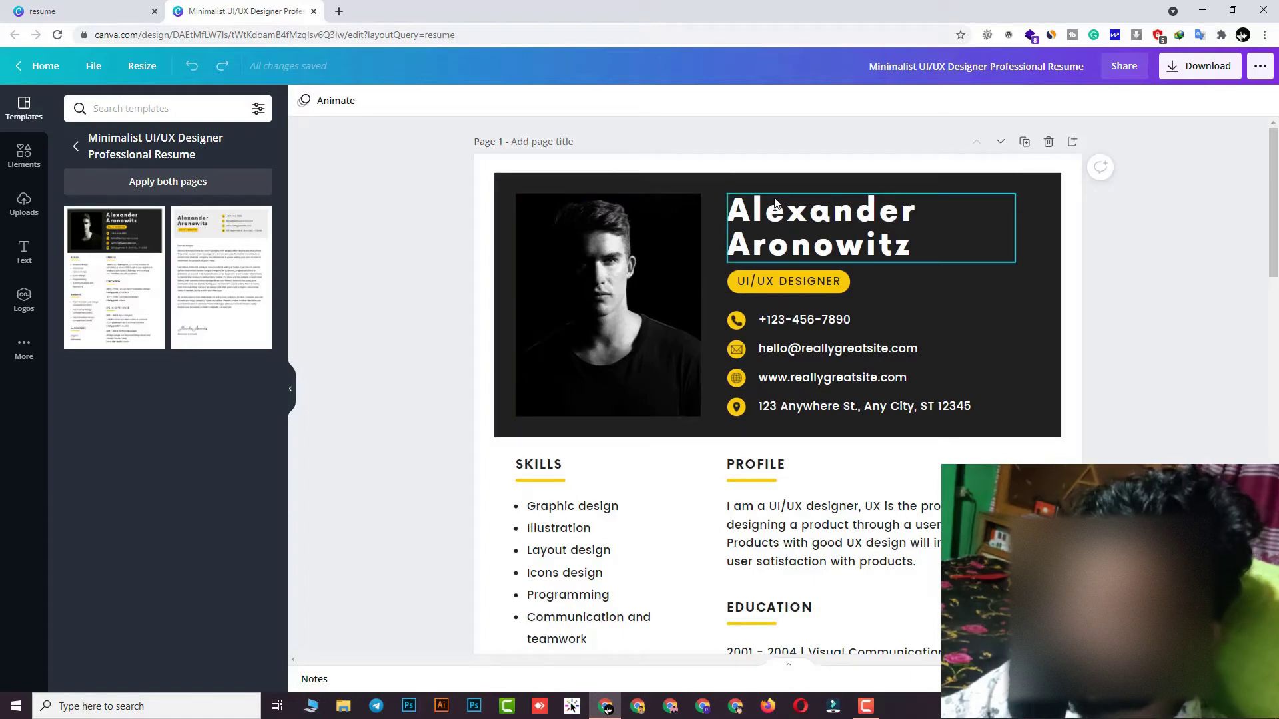
Replace the name heading with the user's own full name
double_click(810, 221)
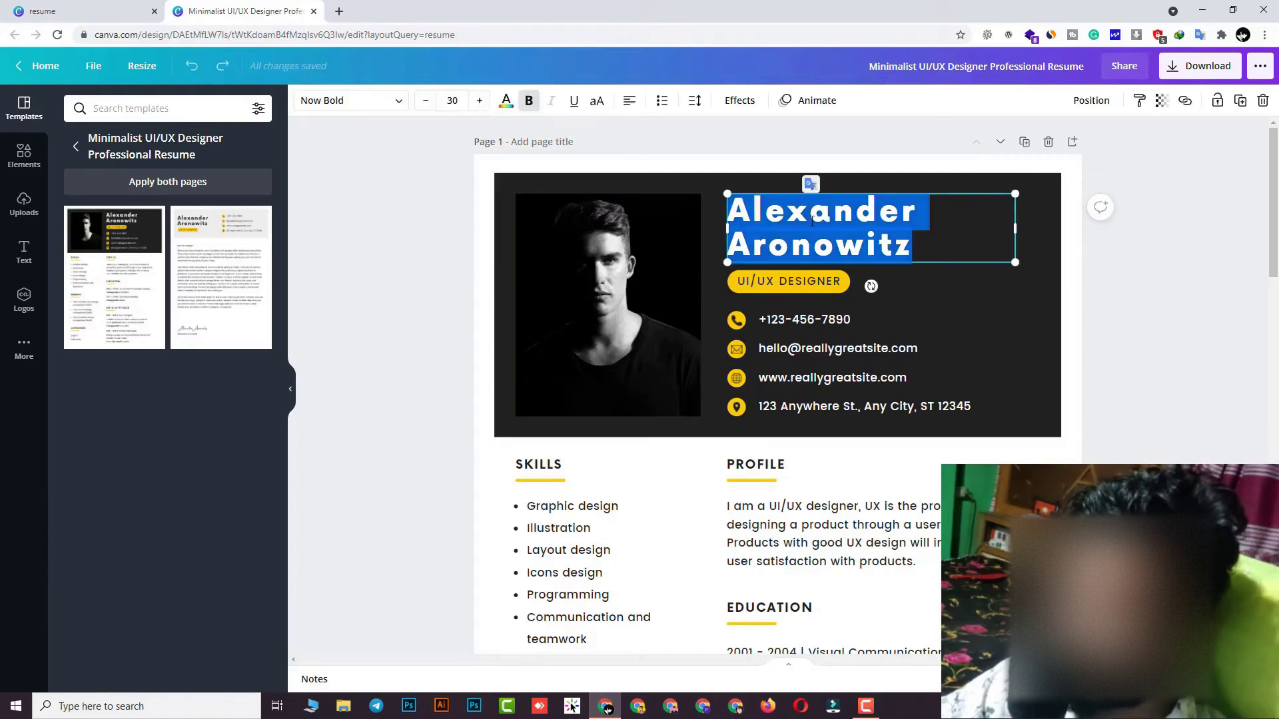
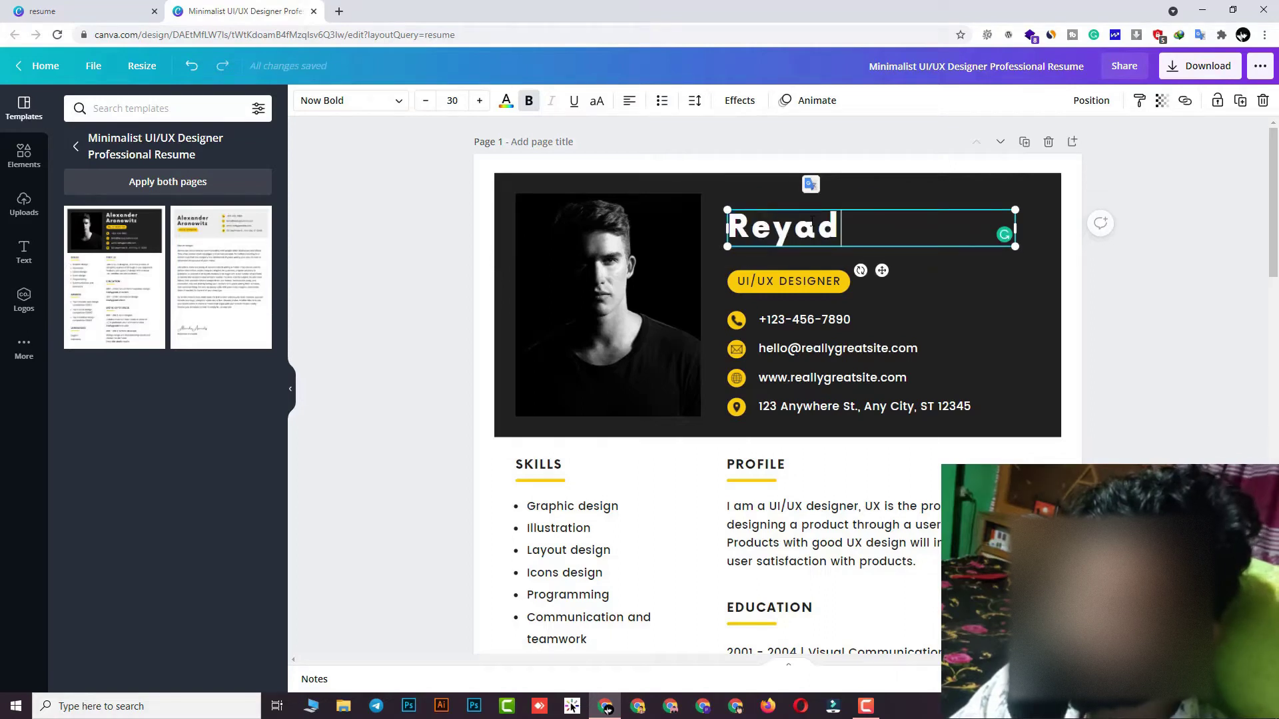
key(BackSpace)
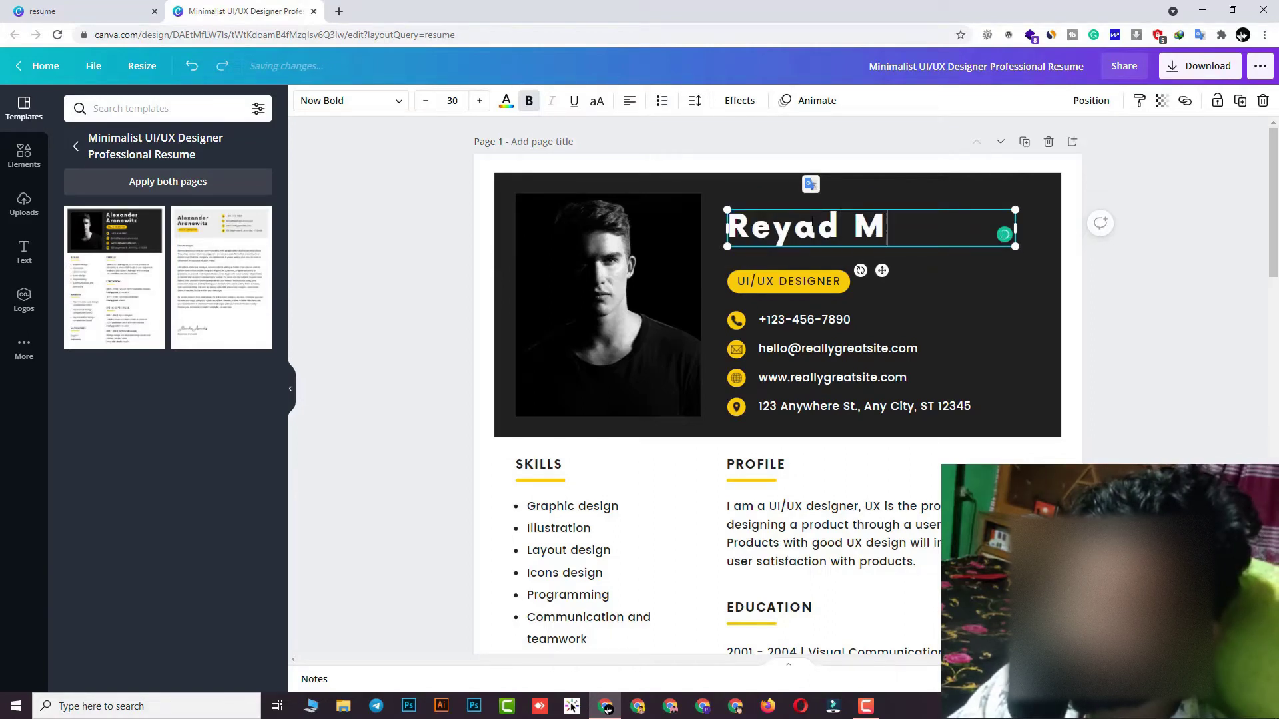
key(BackSpace)
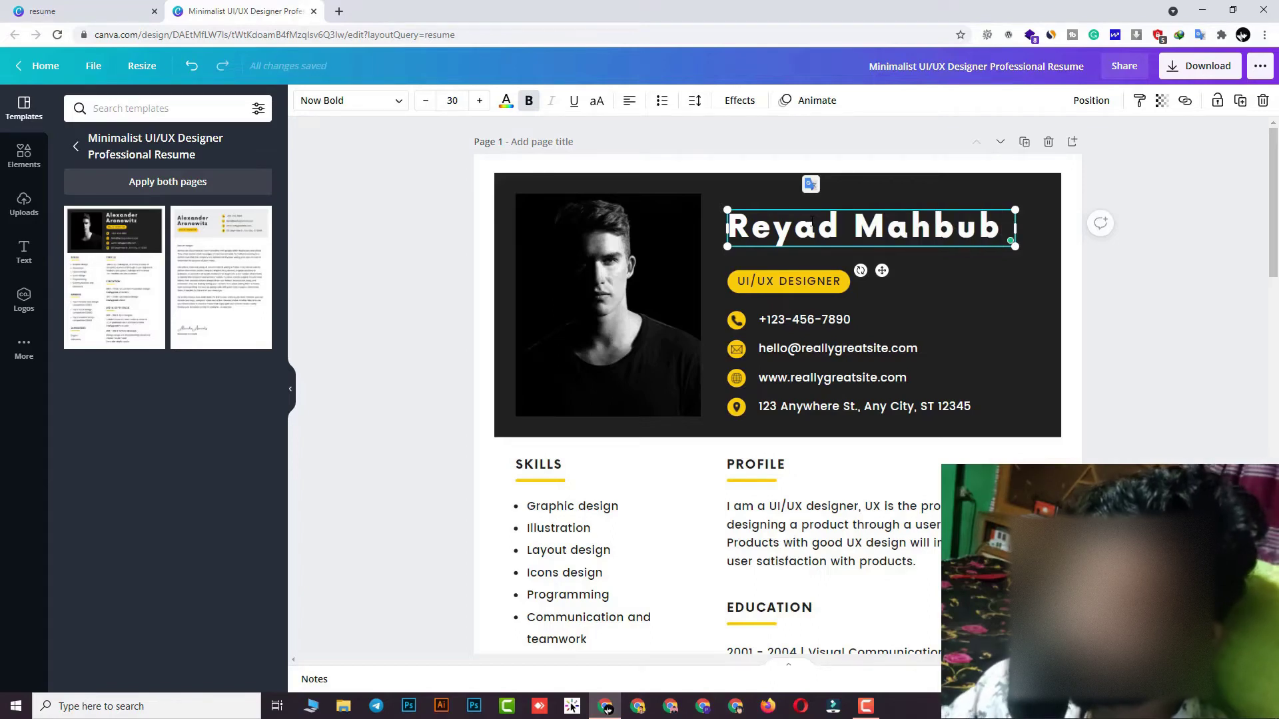
Change the job title from UI/UX DESIGNER to WEB DEVELOPER
click(786, 278)
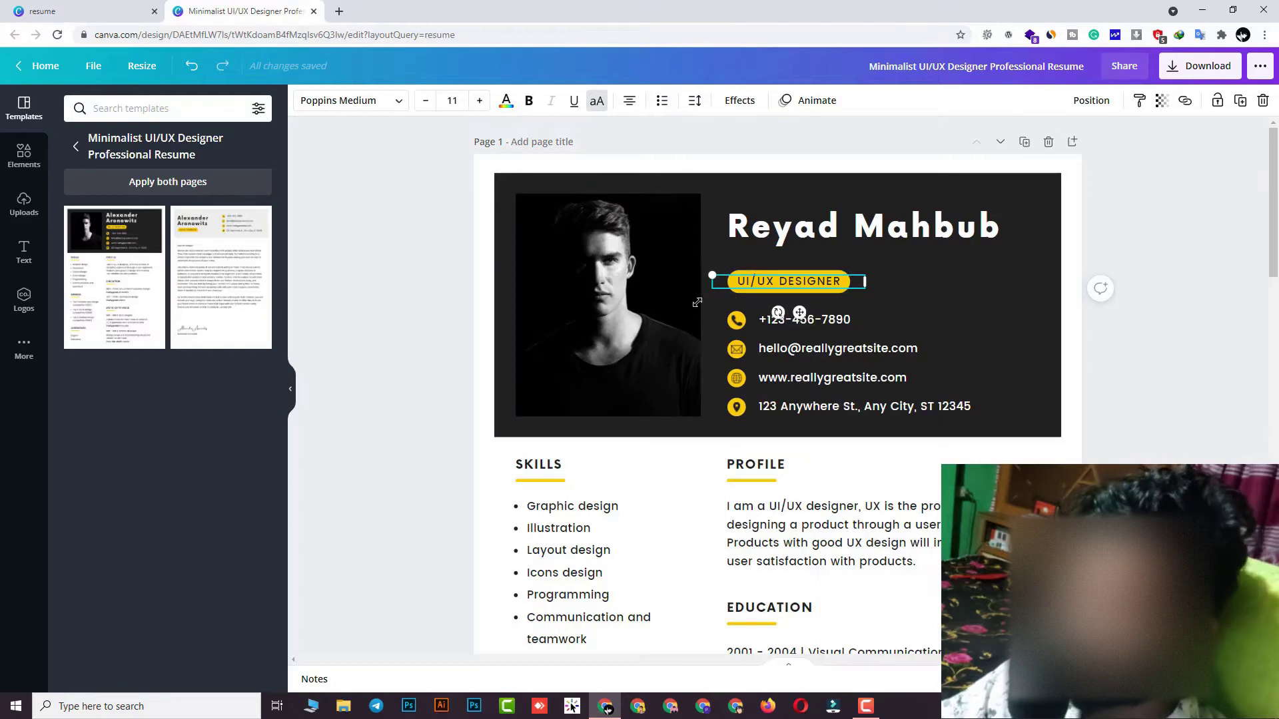
double_click(761, 279)
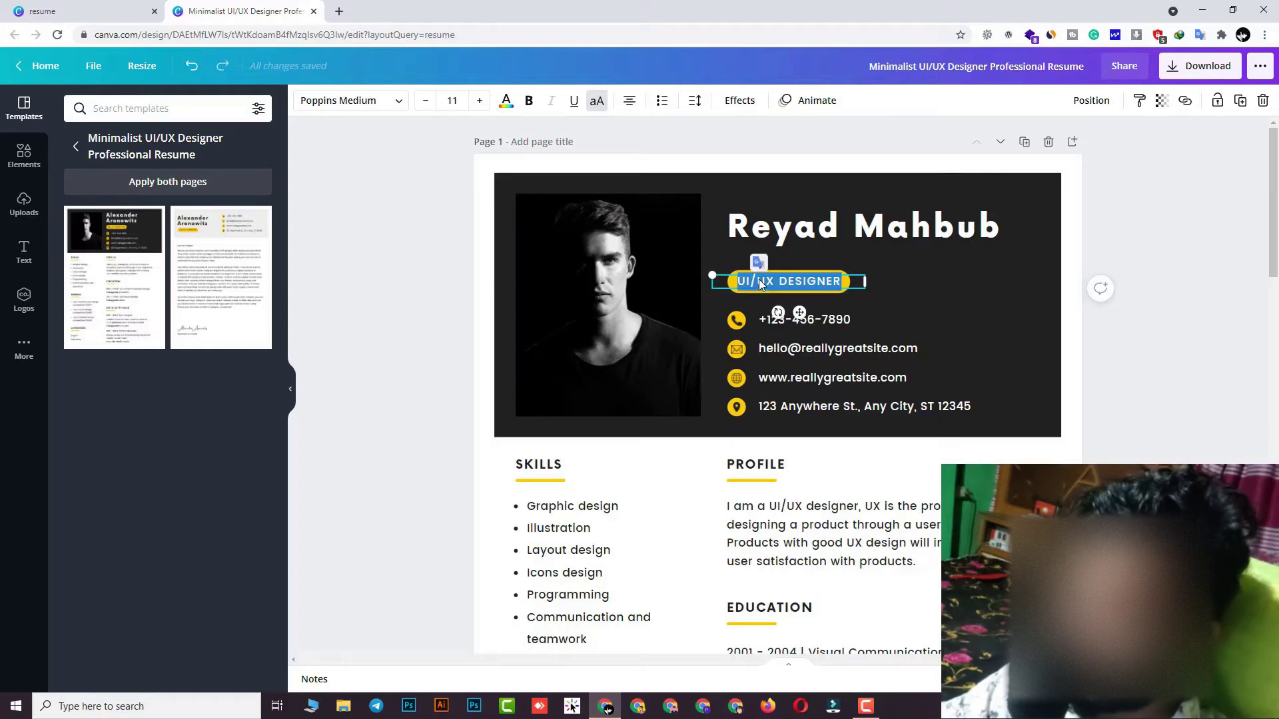
text(W)
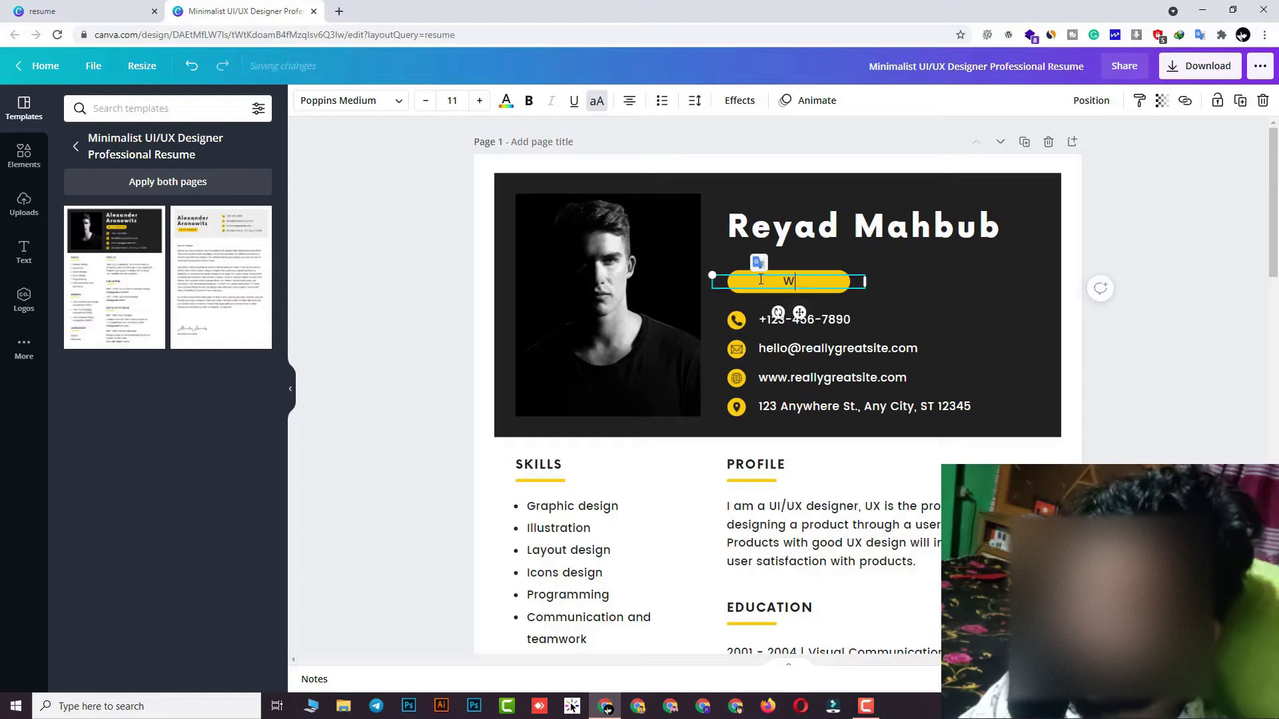
text(EB DEVELOPER)
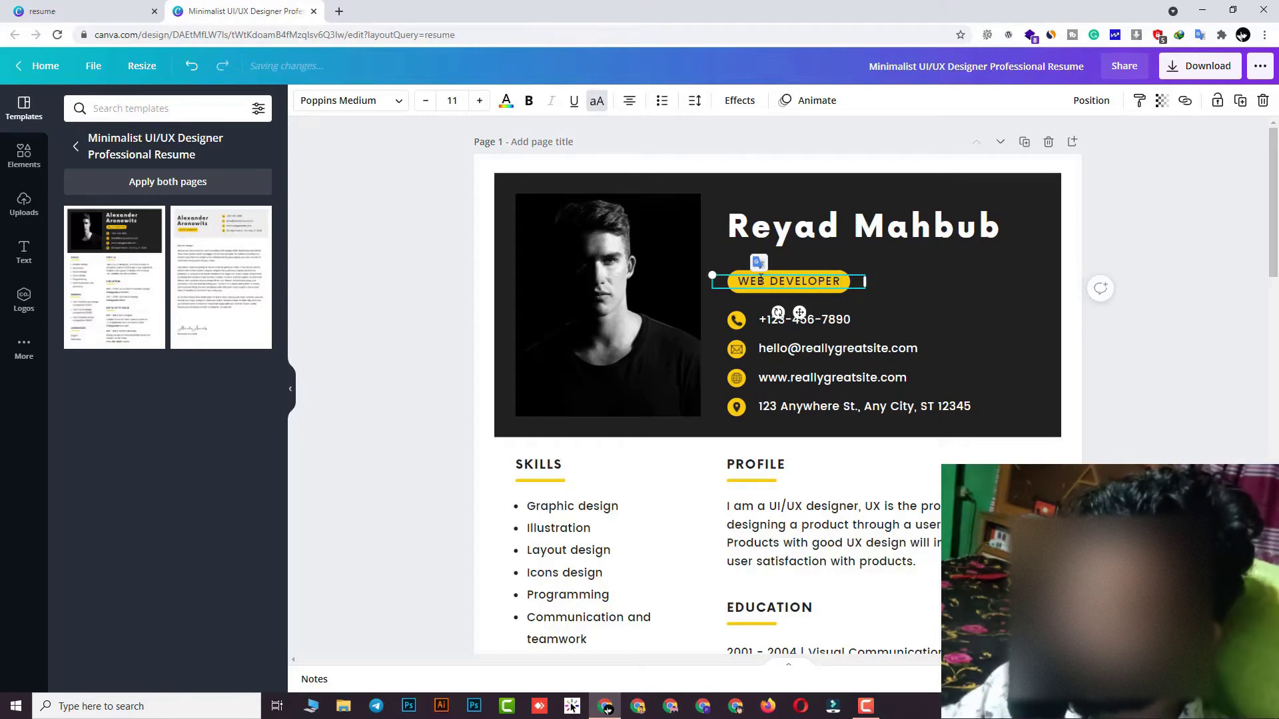
click(945, 264)
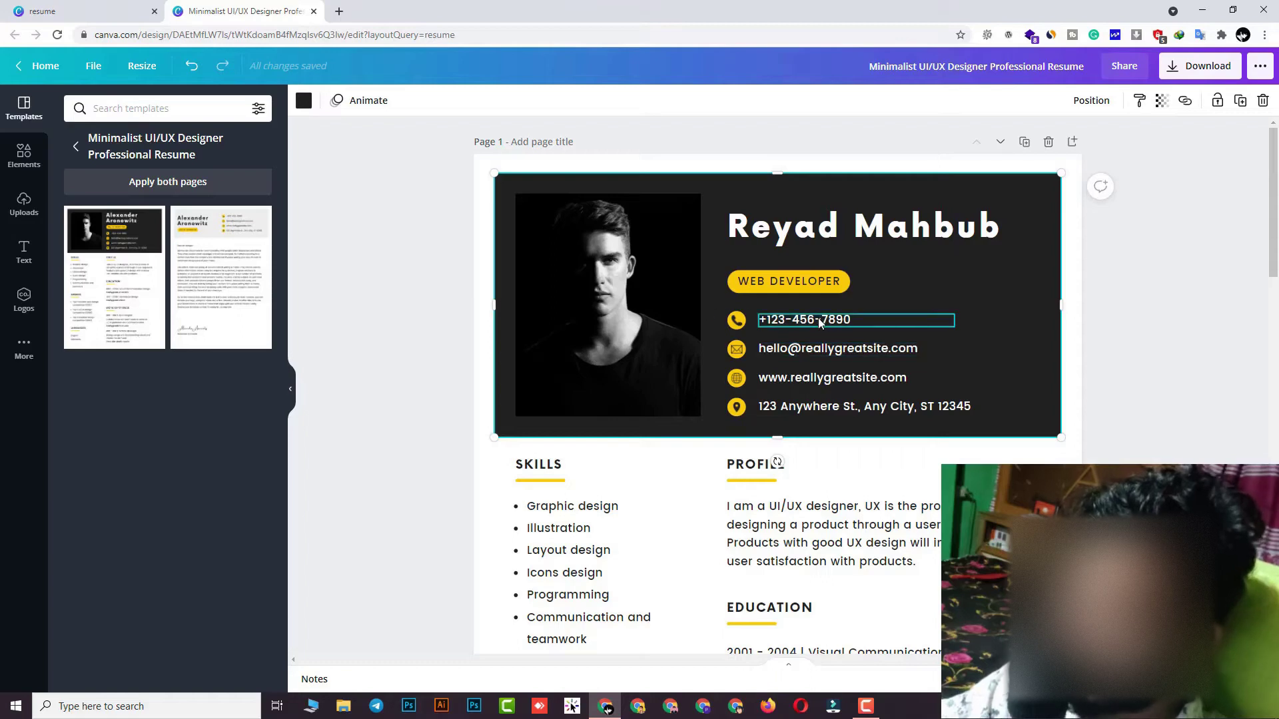
Replace the domain part of the header email address with the user's own
double_click(769, 322)
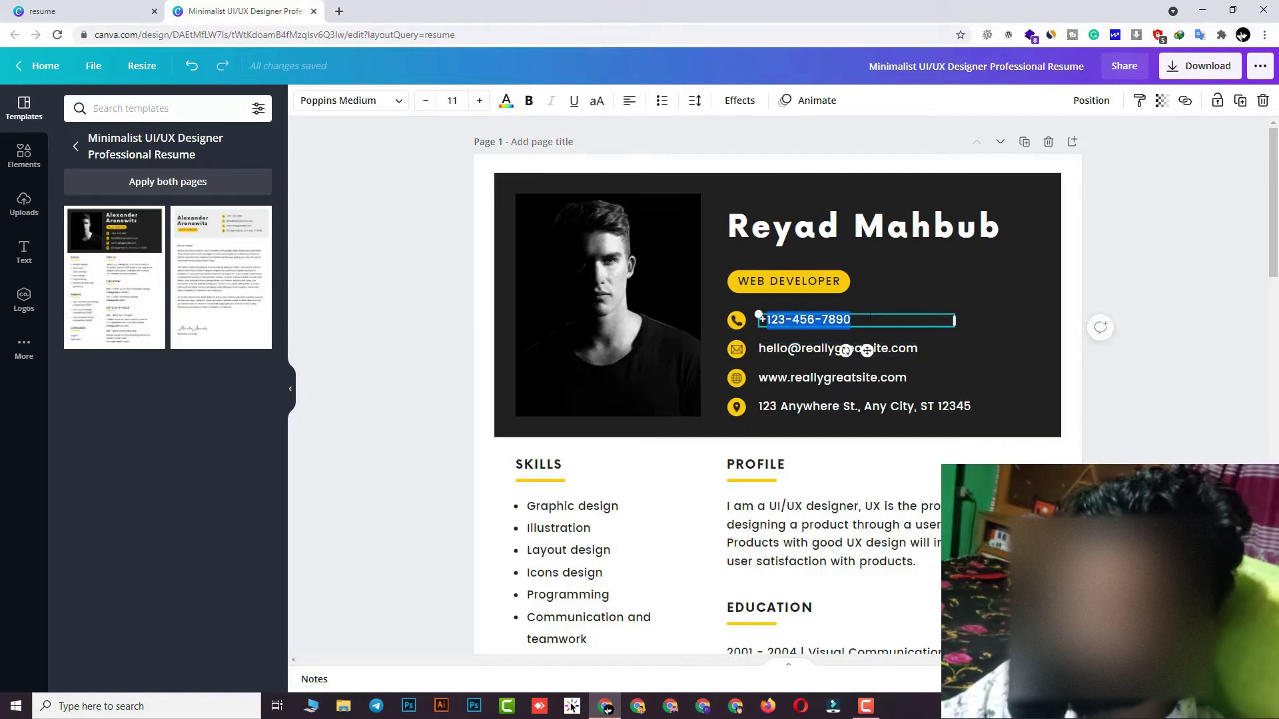
click(882, 291)
double_click(781, 354)
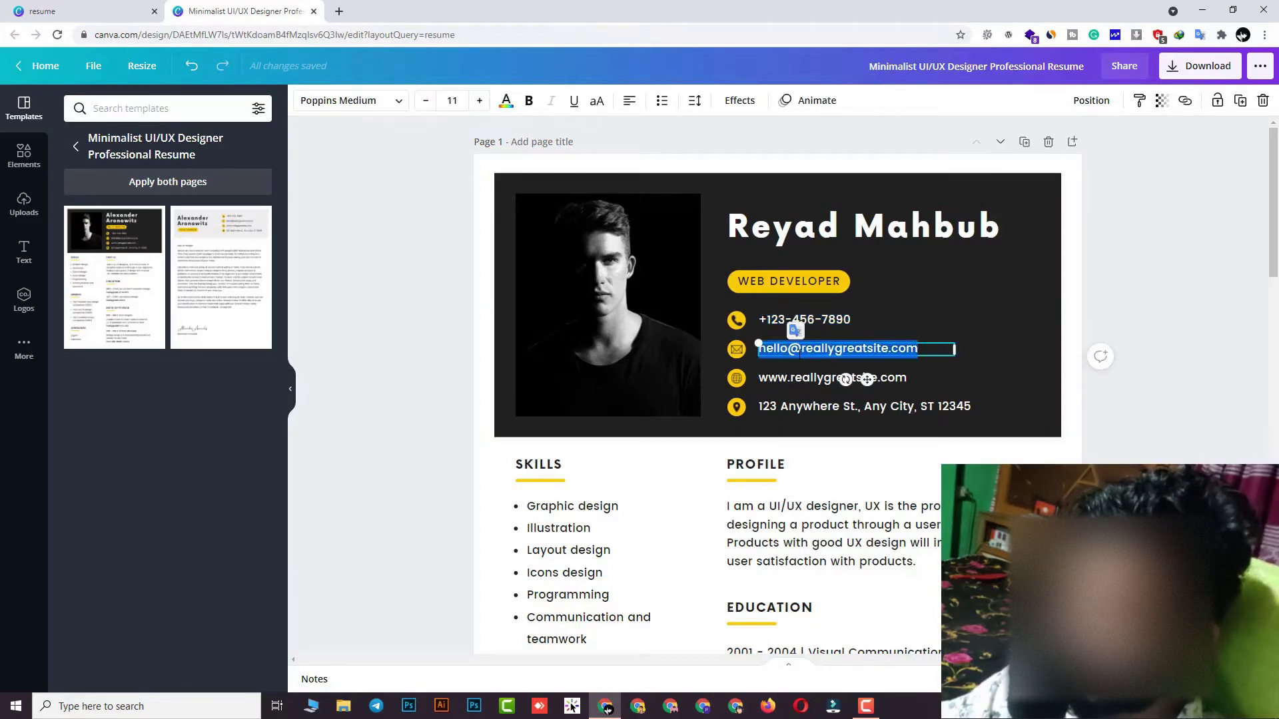
click(759, 351)
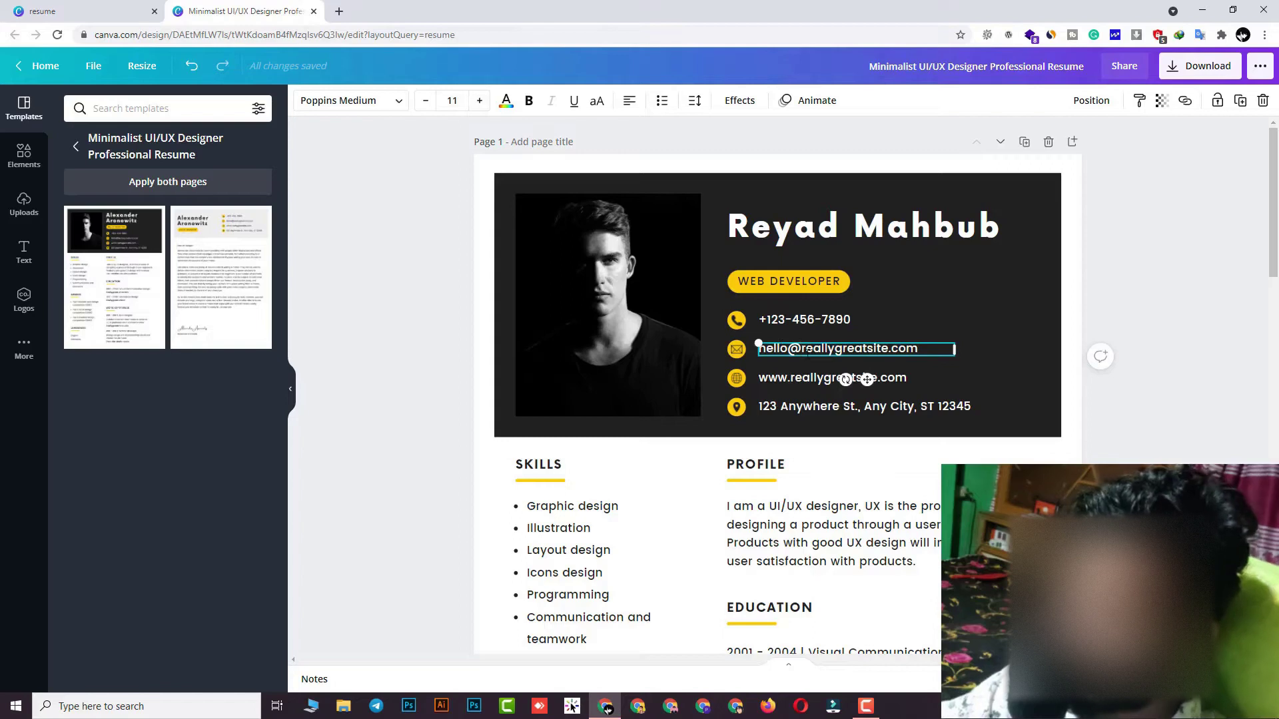
drag(801, 349, 888, 357)
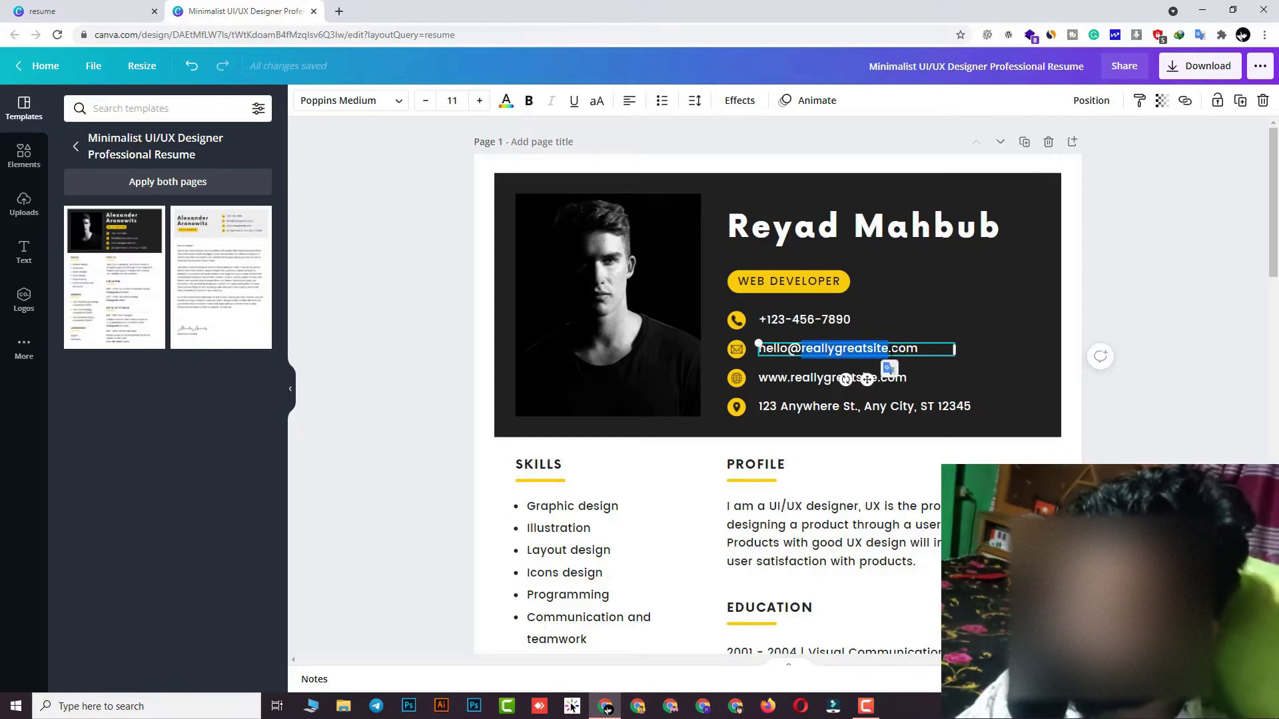
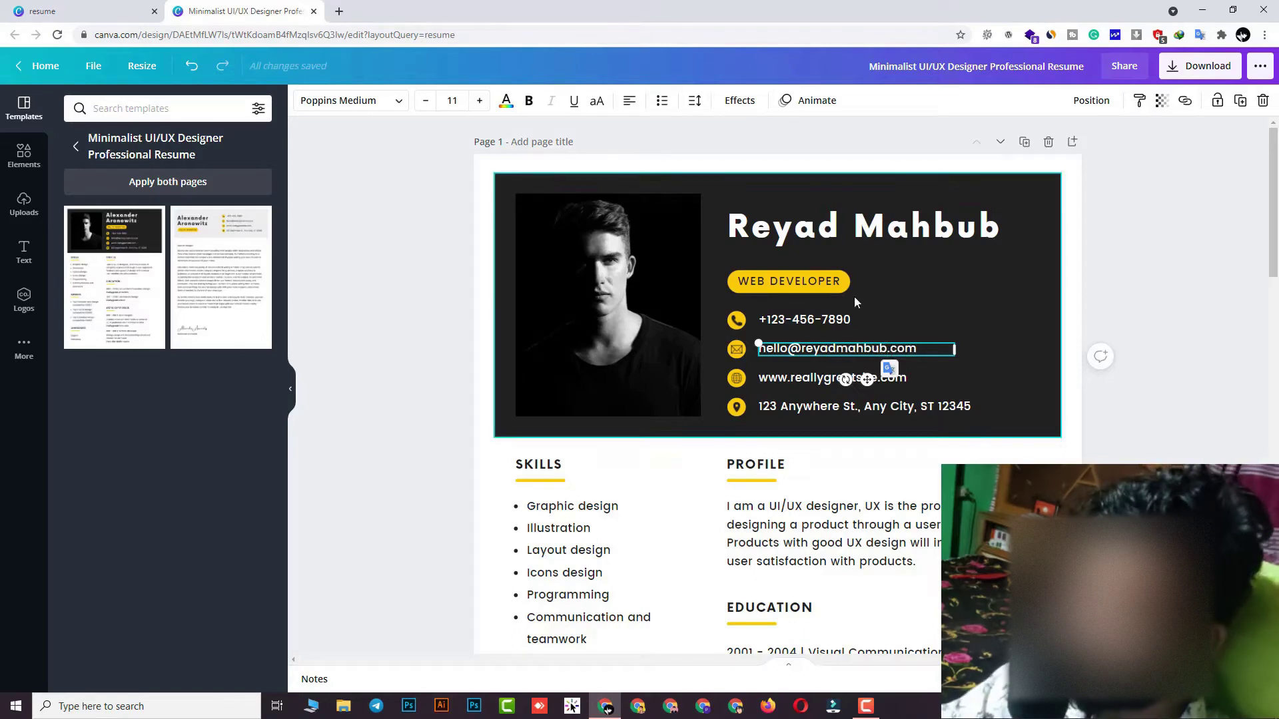
click(1024, 346)
Replace the placeholder street address with the user's area and city
click(826, 378)
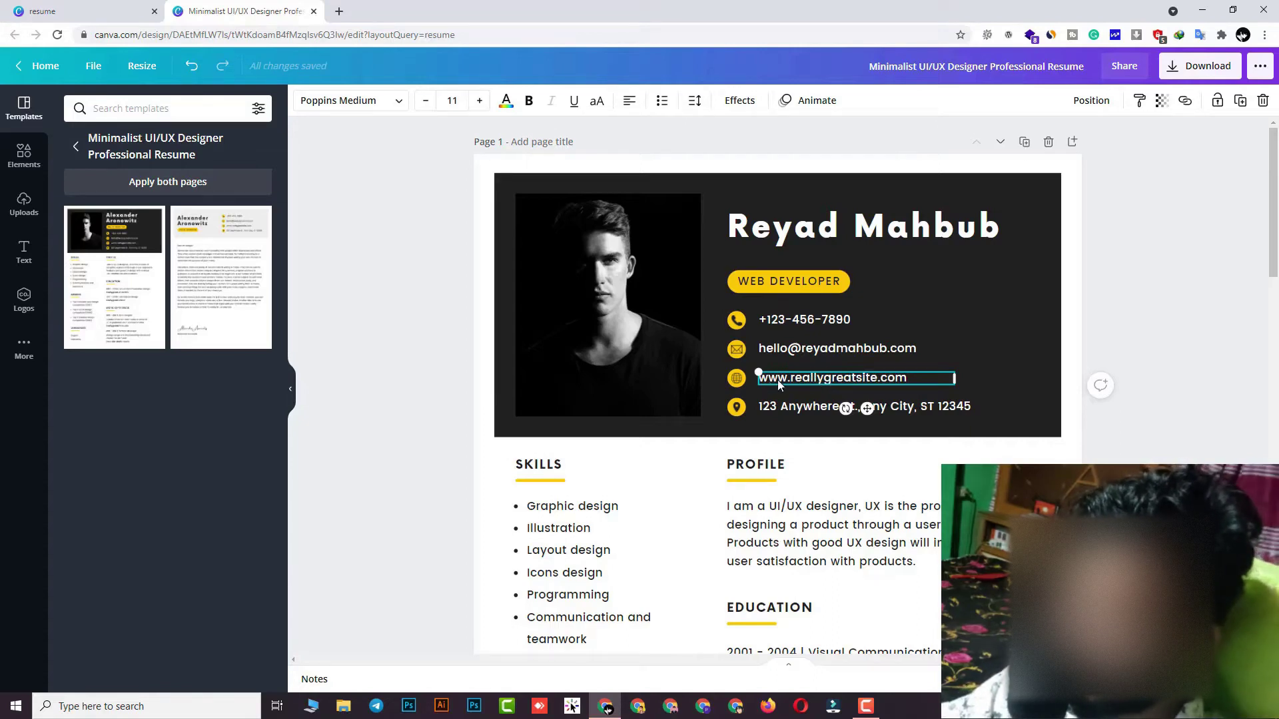
double_click(854, 378)
drag(791, 378, 908, 379)
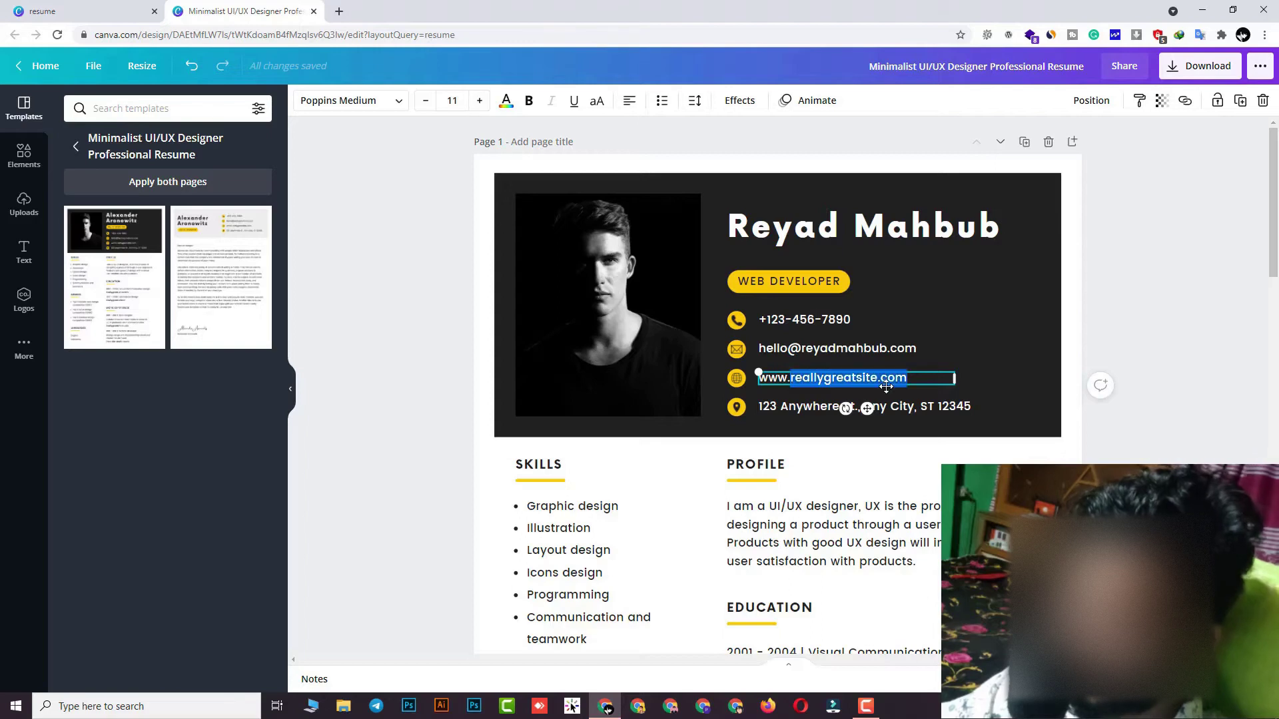
click(773, 414)
double_click(804, 410)
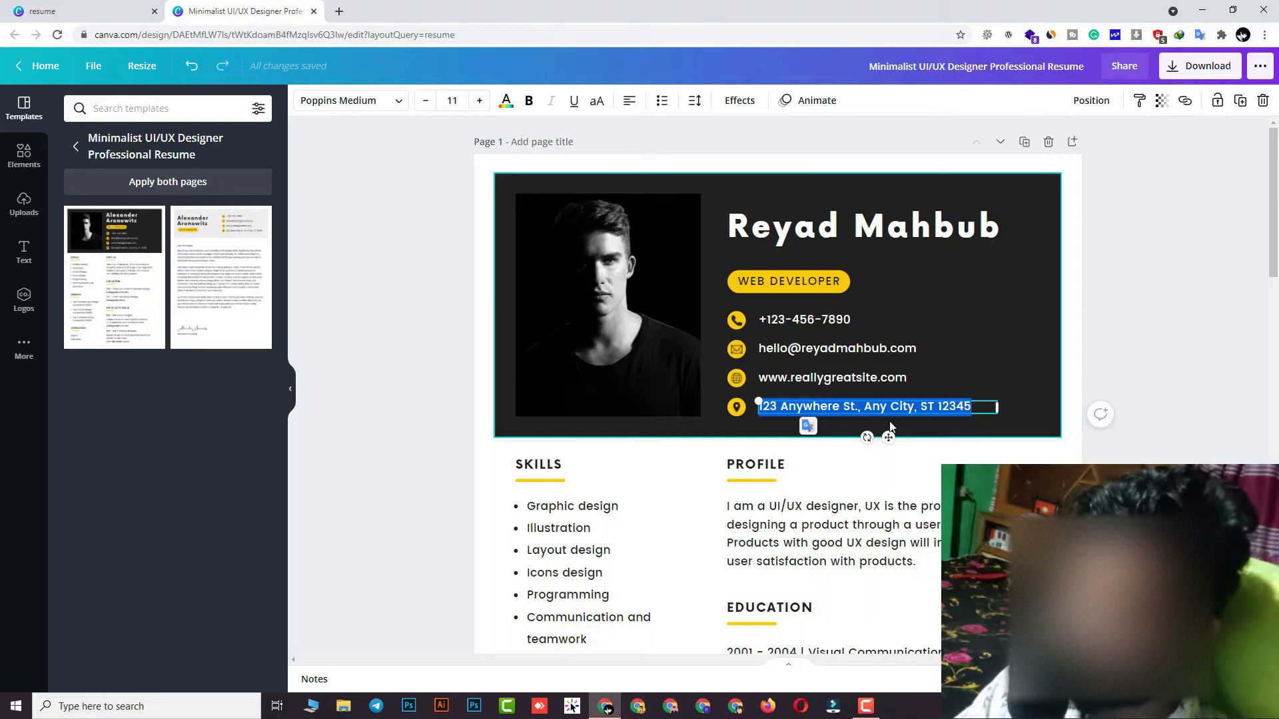
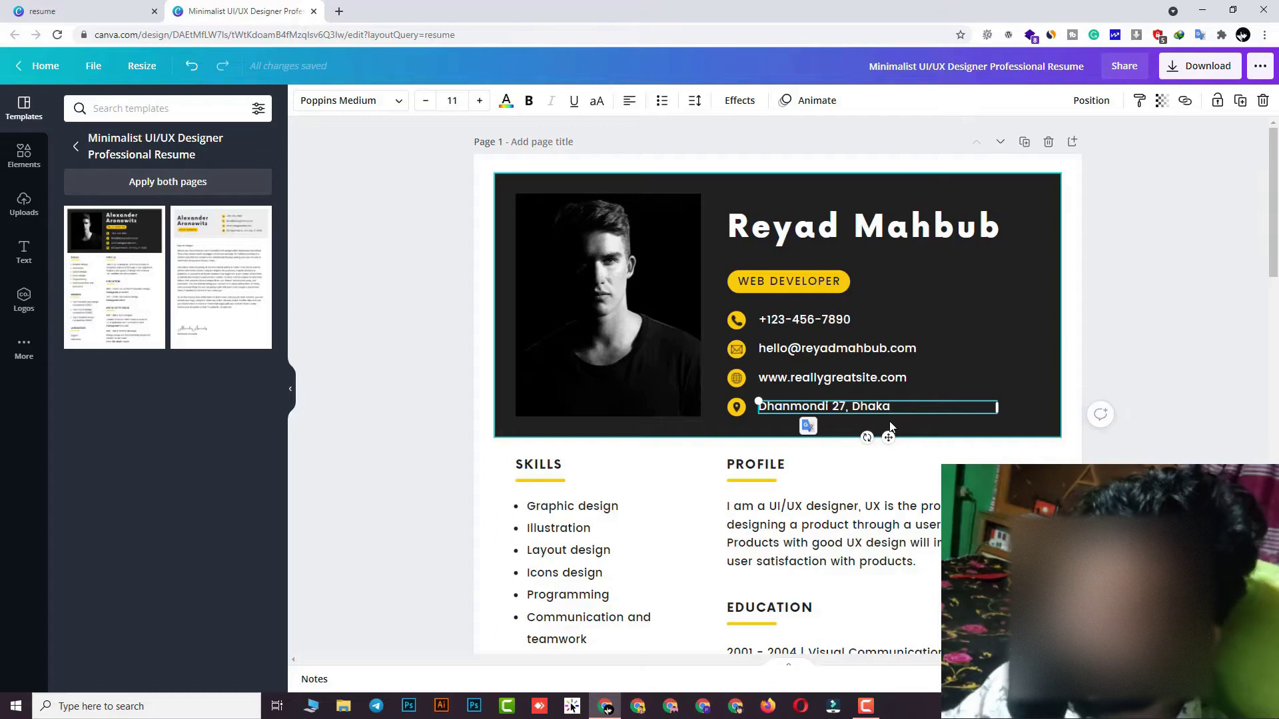
click(1014, 326)
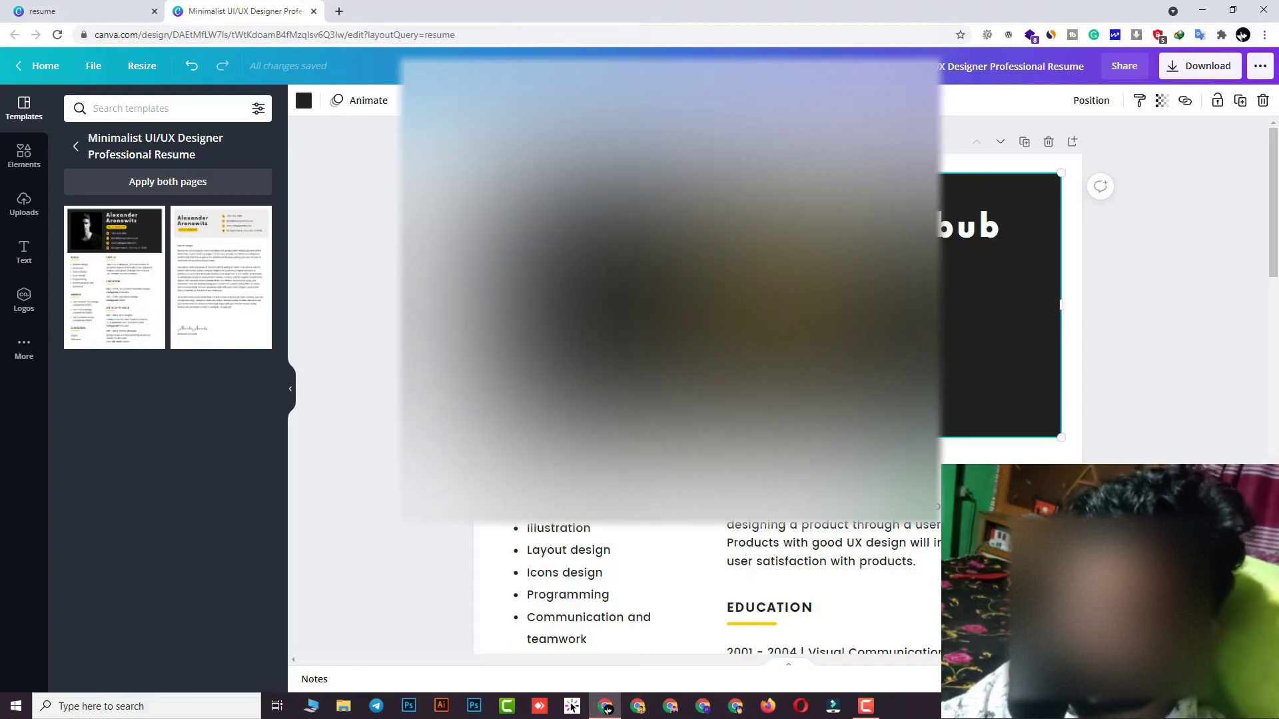
Try cropping the portrait photo, step back through its edits with Ctrl+Z, then deselect it
double_click(600, 313)
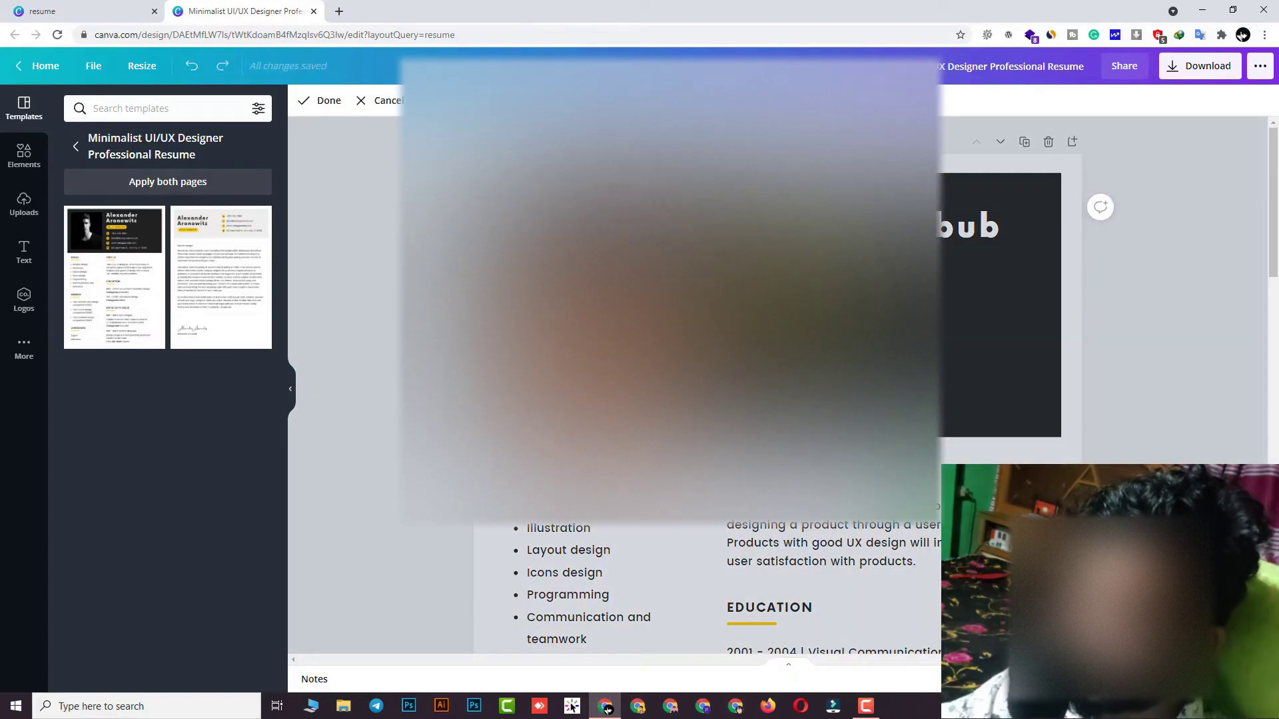
key(Escape)
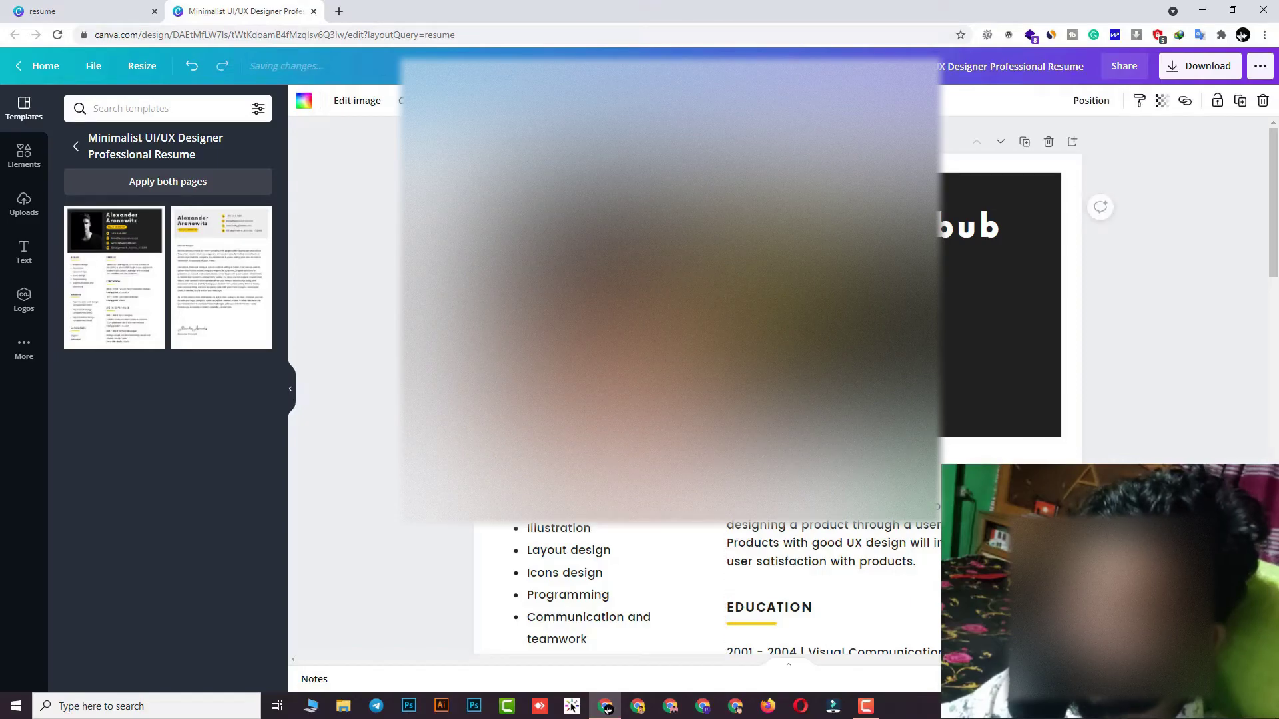
key(Return)
key(Escape)
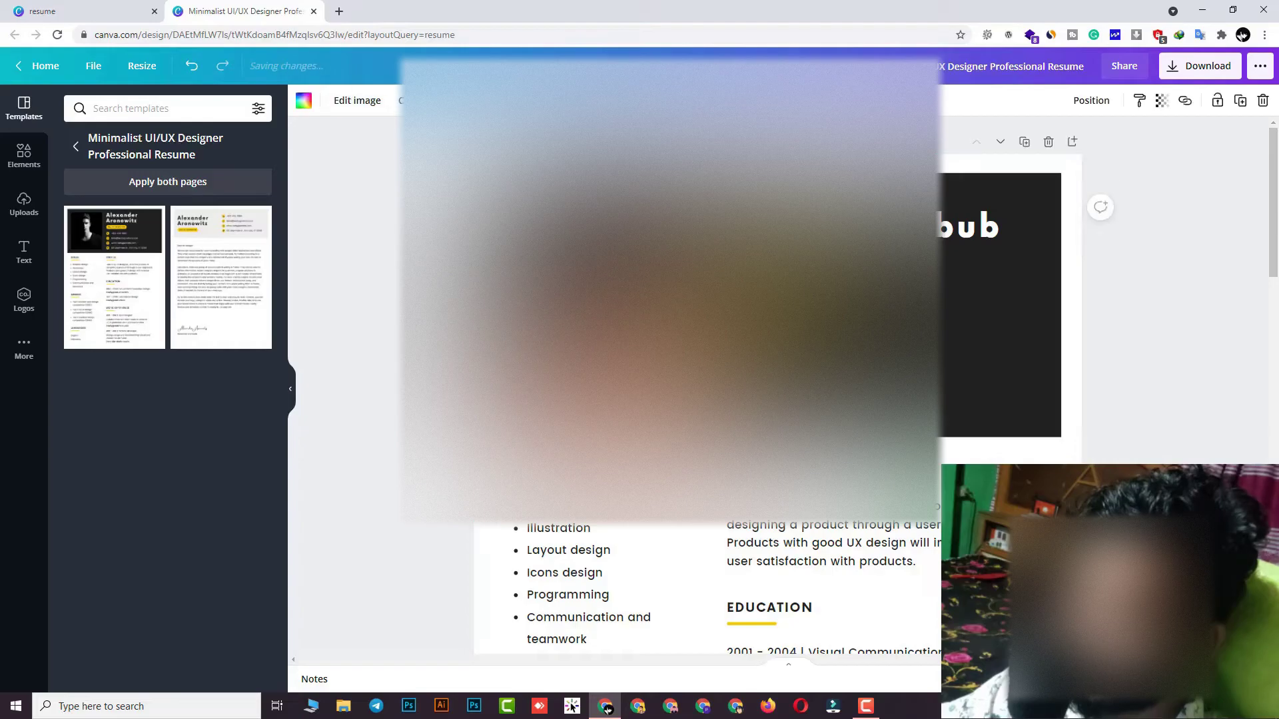
key(Return)
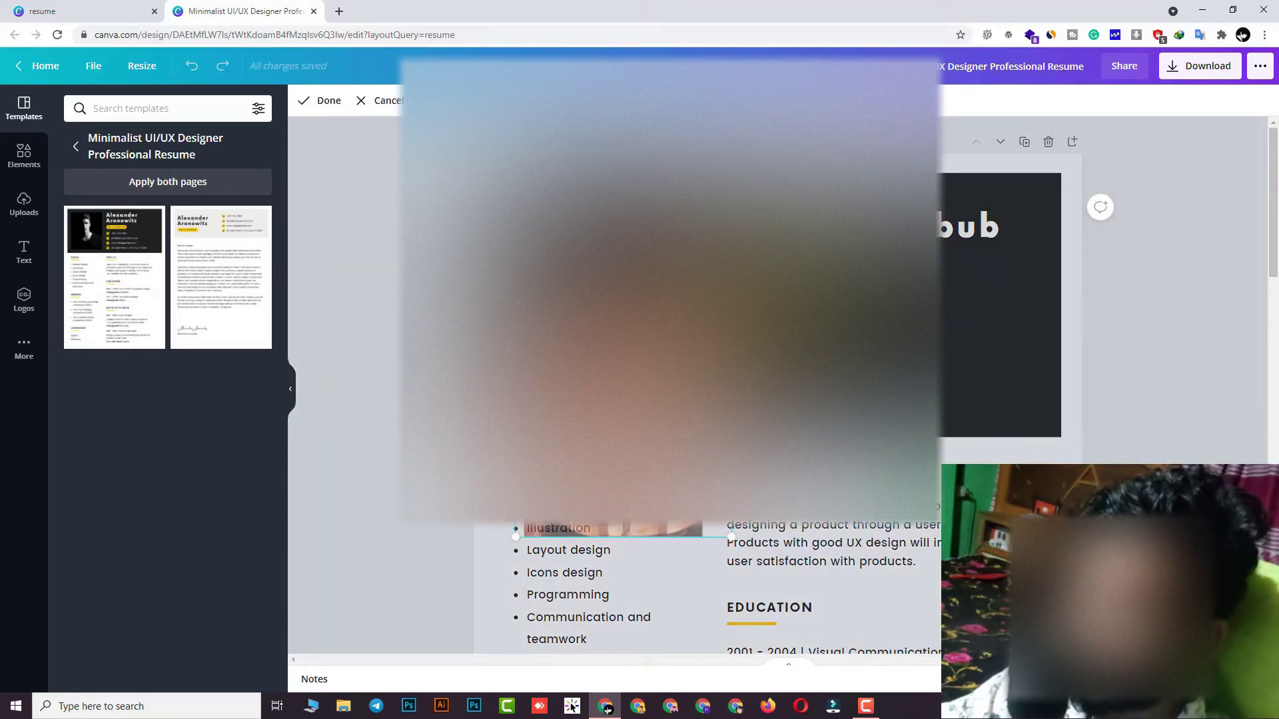
key(Escape)
key(ctrl+z)
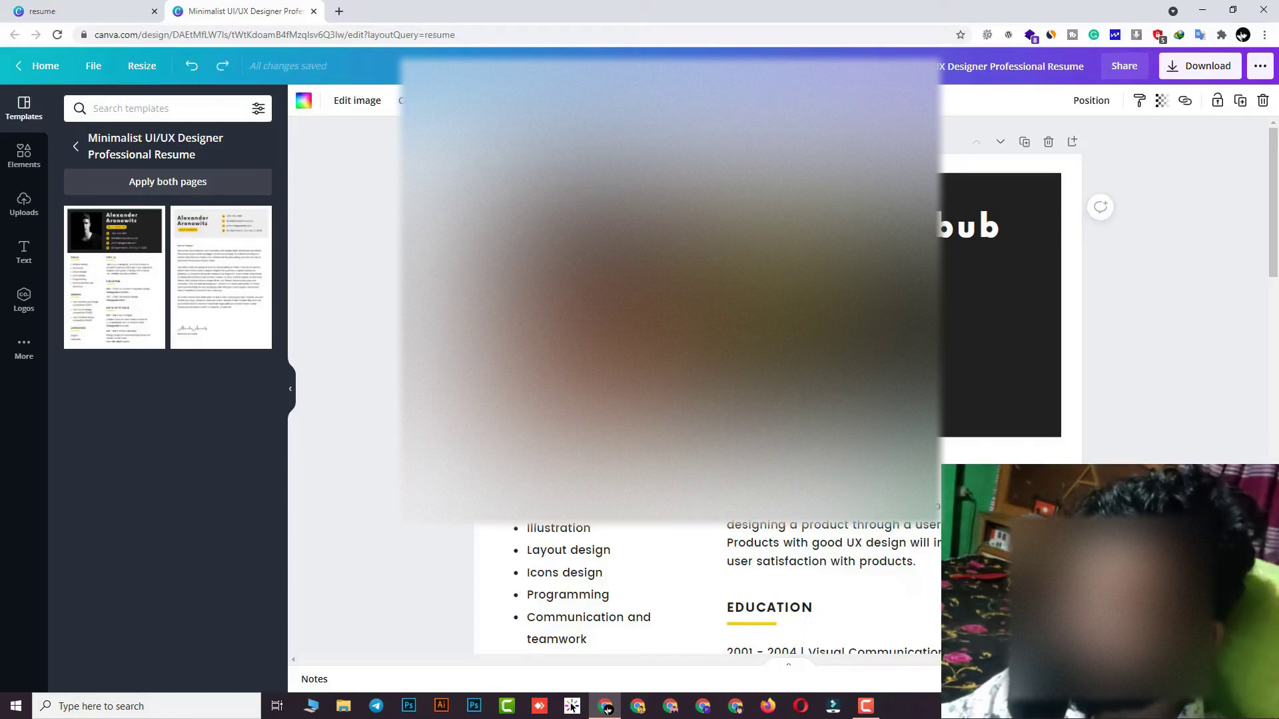
key(ctrl+z)
key(ctrl+z)
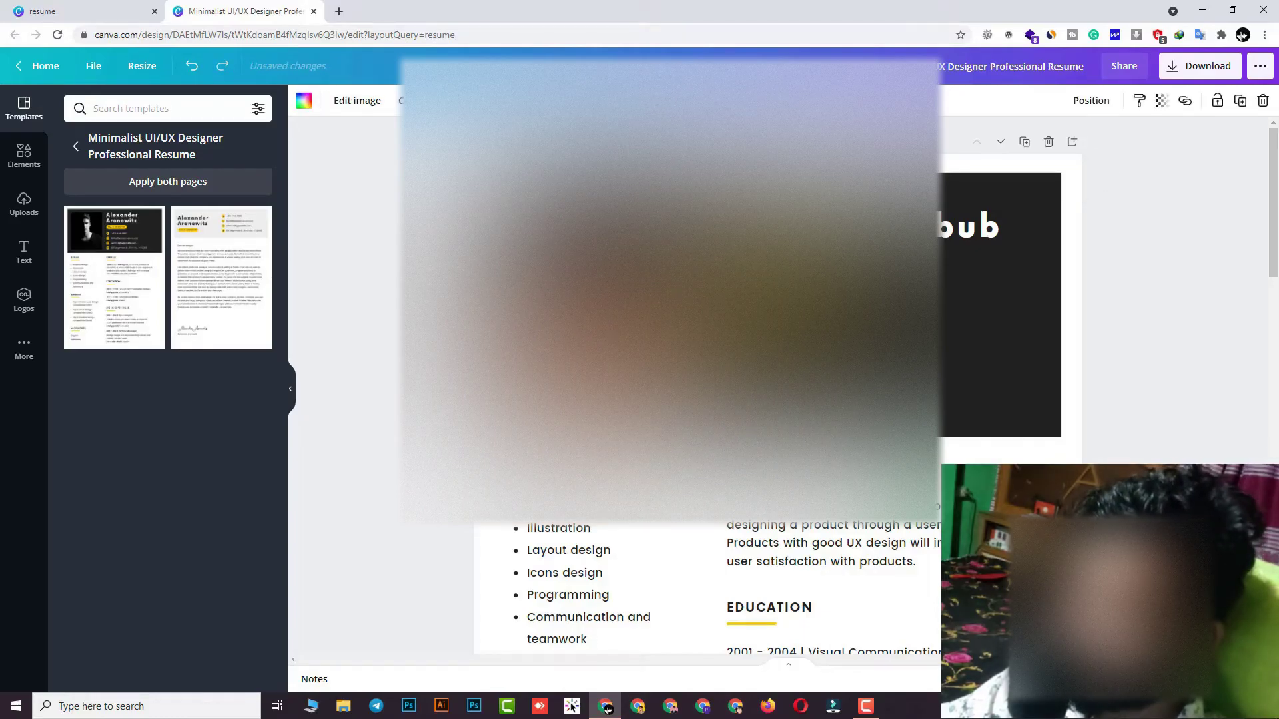
key(ctrl+z)
key(ctrl+z)
key(ctrl+z)
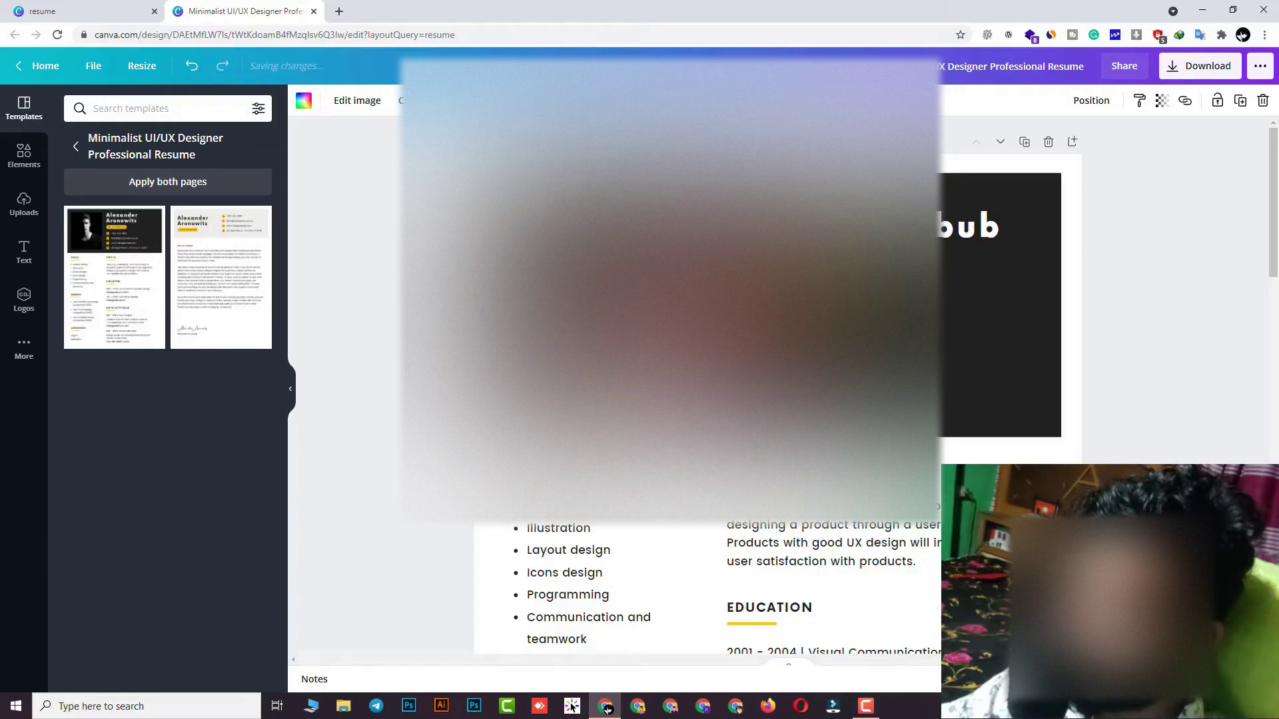
key(ctrl+z)
key(ctrl+z)
key(ctrl+z)
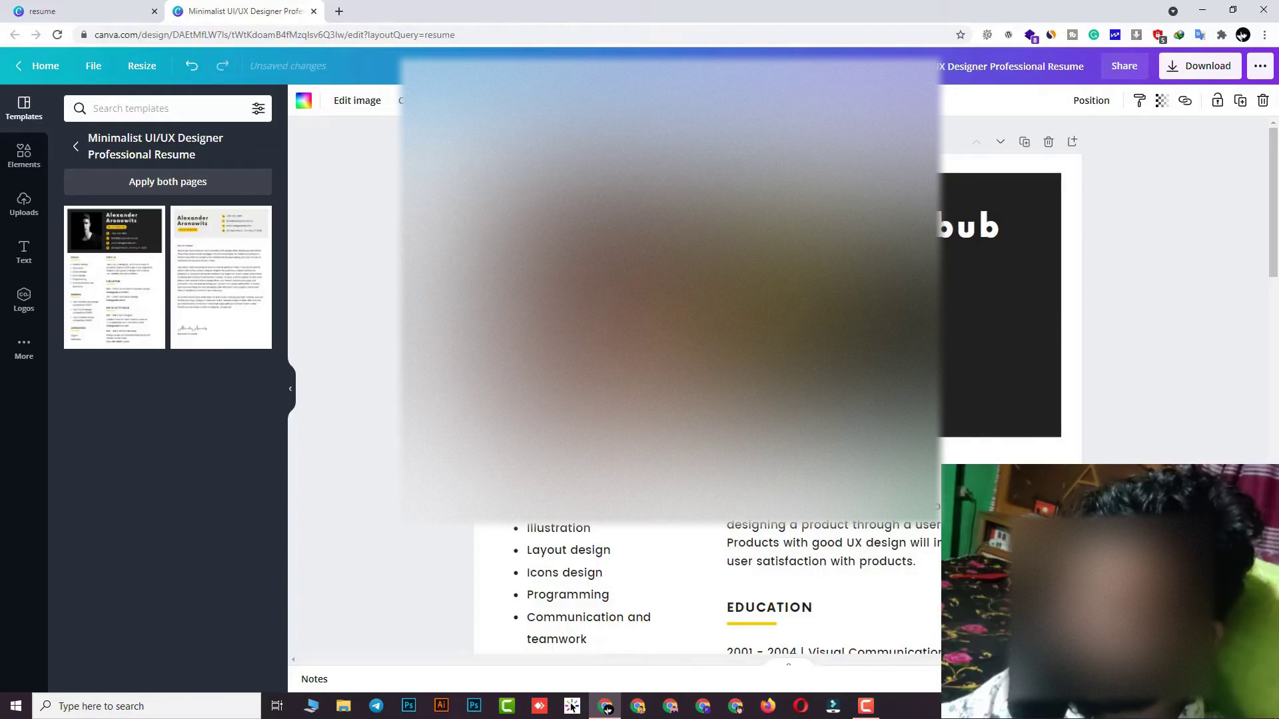
click(1166, 406)
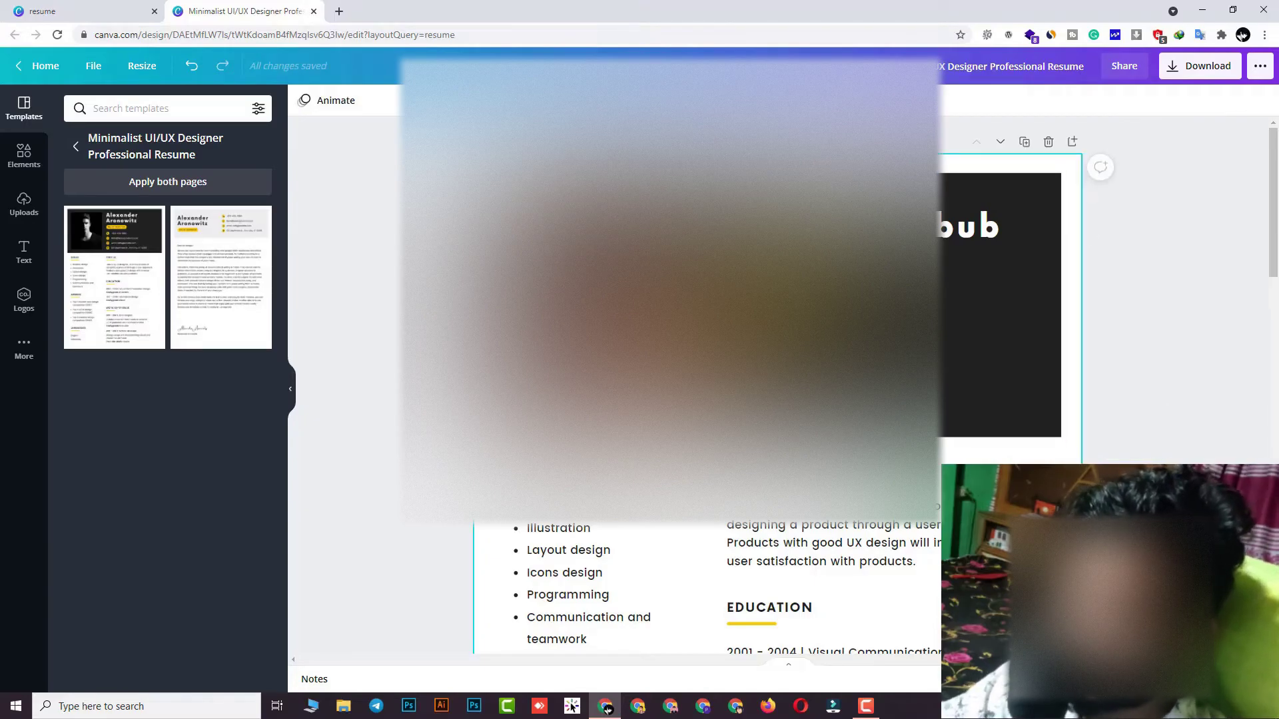
Rewrite the text of the profile summary paragraph and deselect it
scroll(369, 291, down, 2)
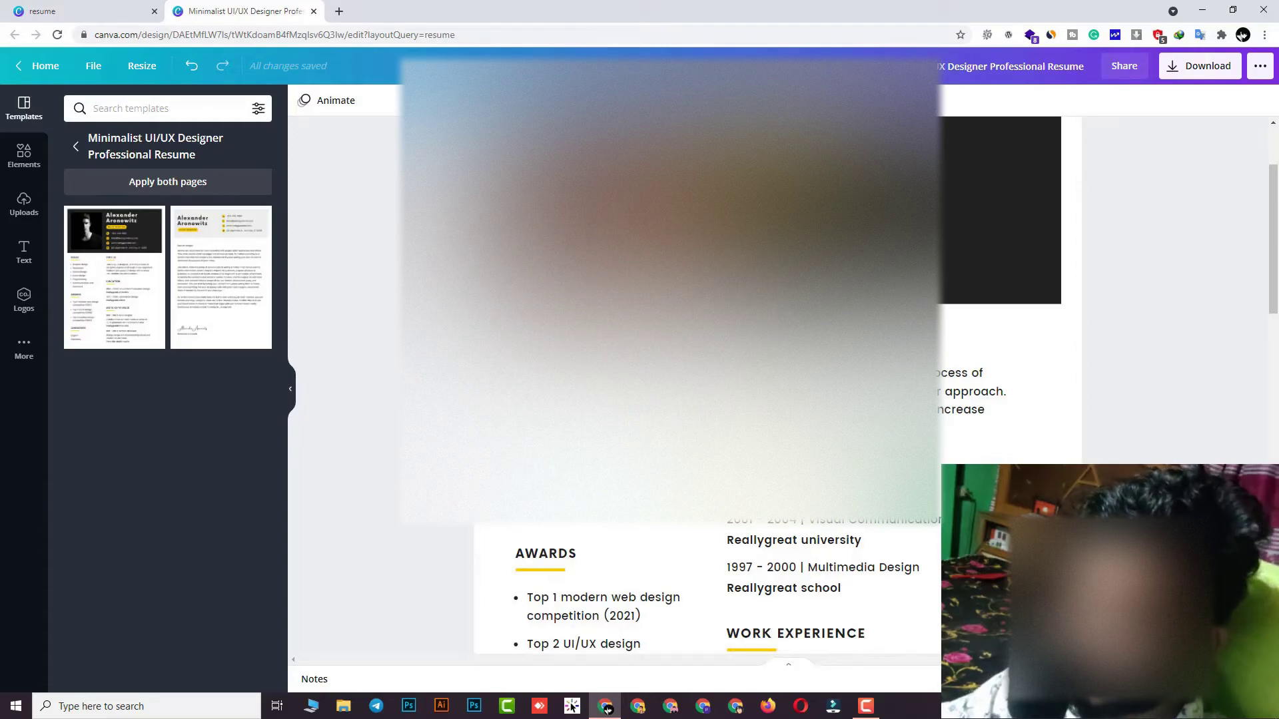
double_click(579, 437)
click(579, 436)
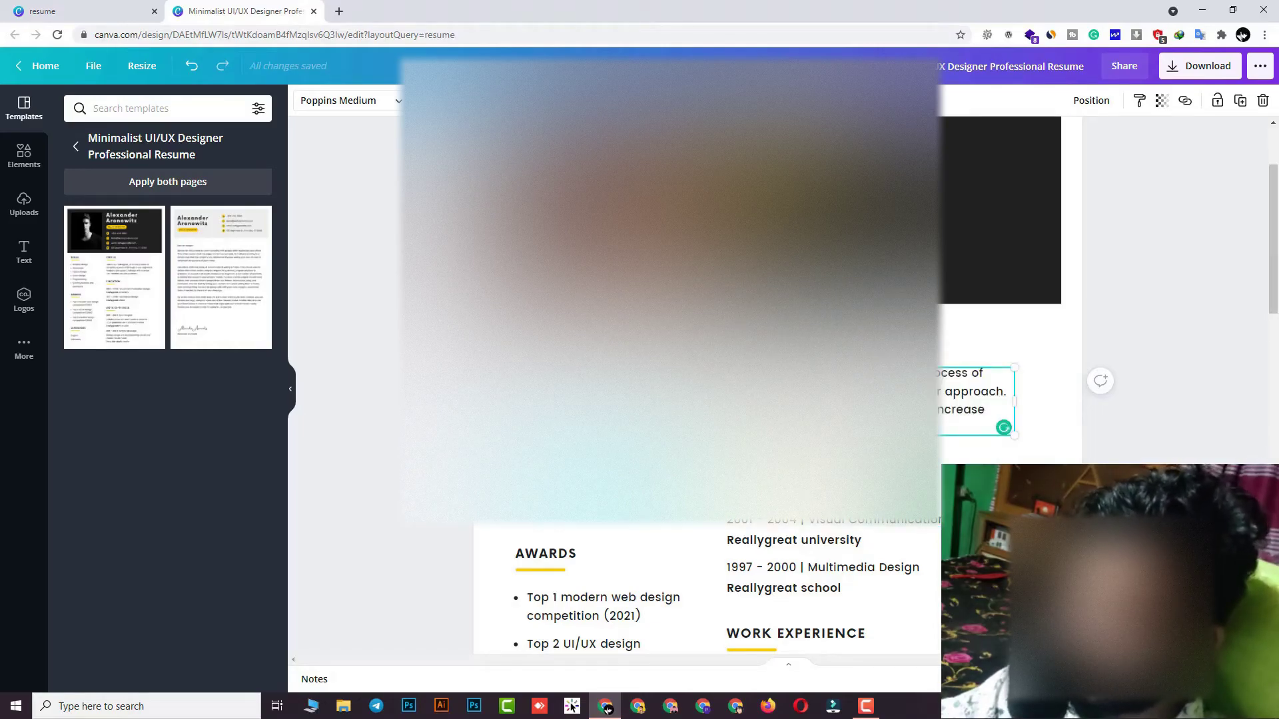
click(1043, 434)
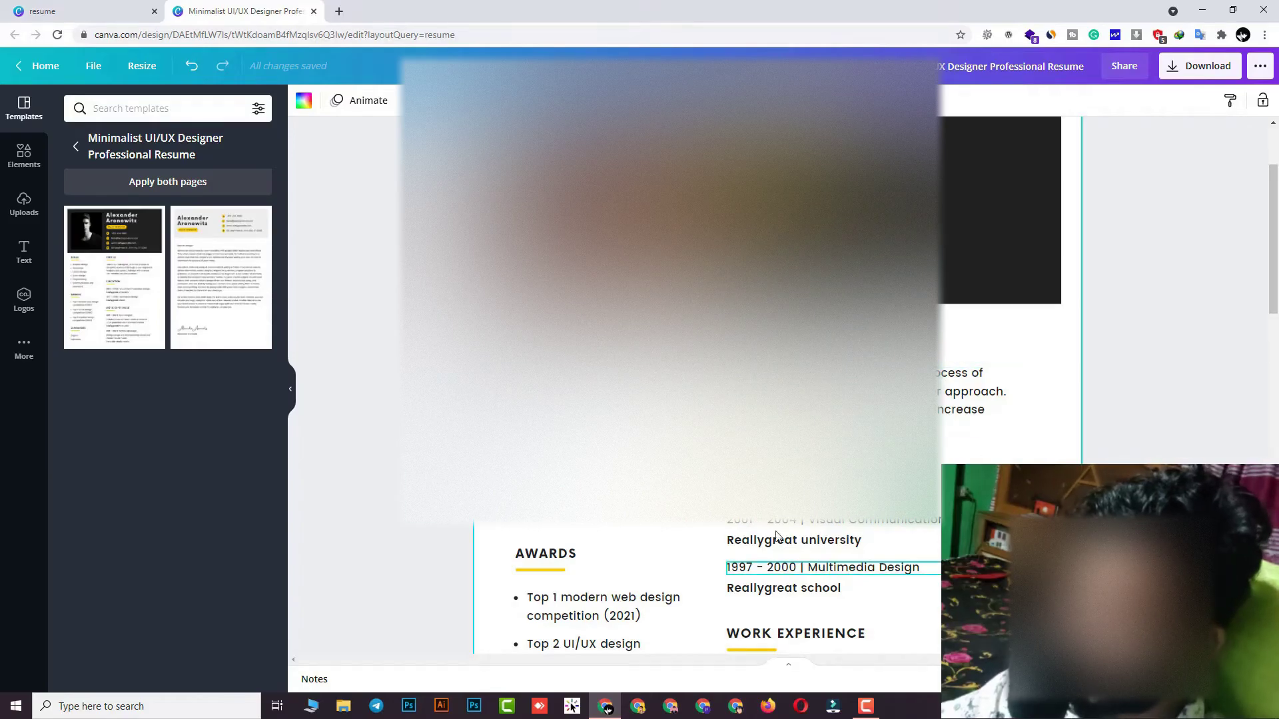
Select the '2001 - 2004 | Visual Communication' line and edit its start-year digits
click(766, 399)
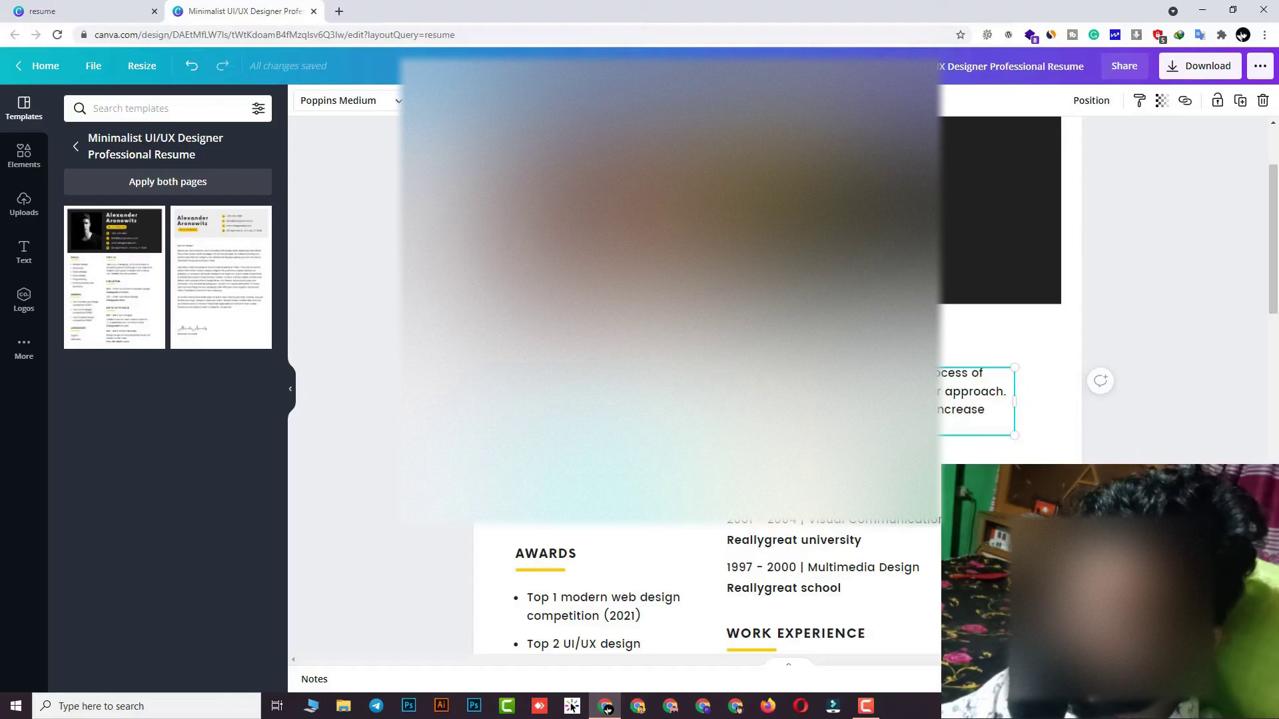
click(646, 590)
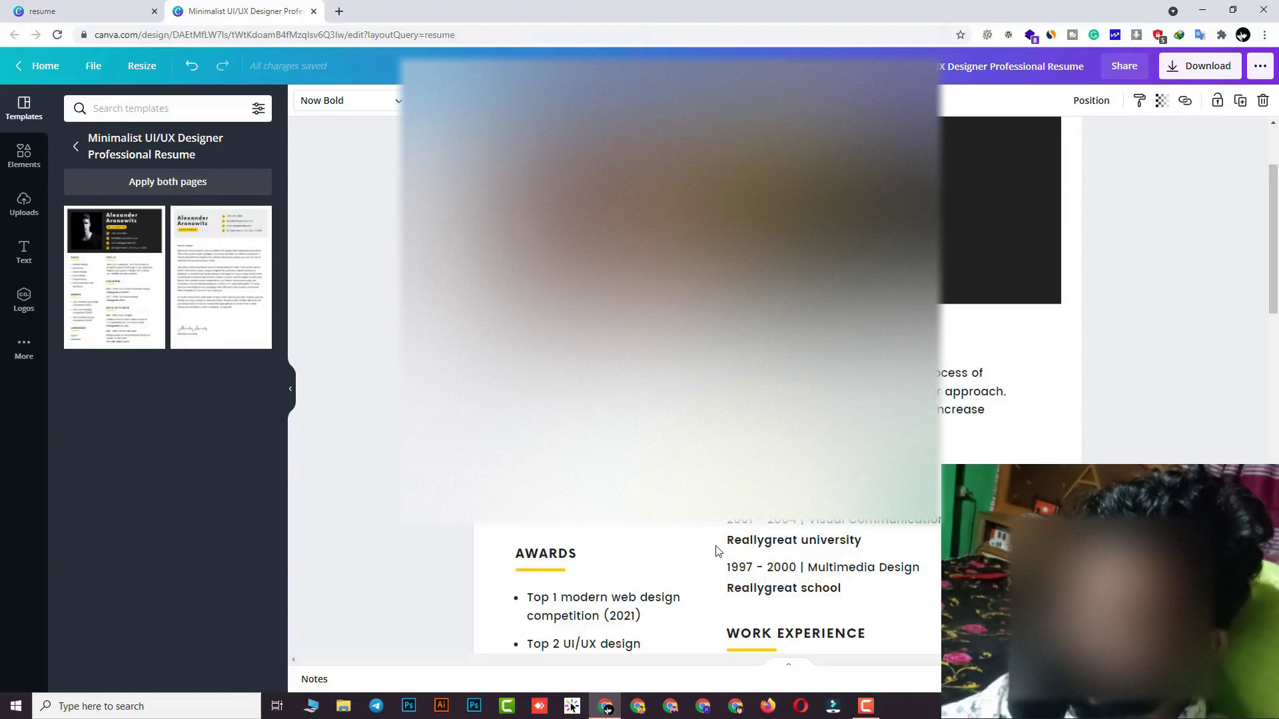
click(794, 526)
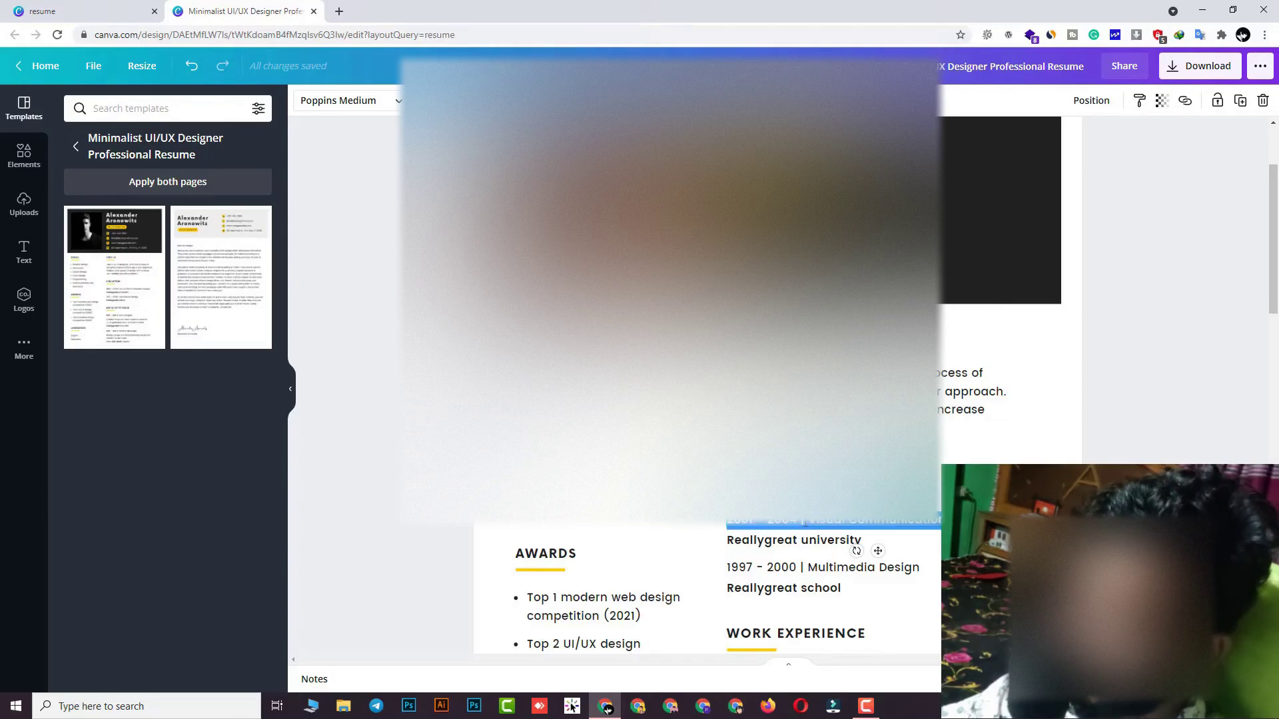
click(758, 527)
key(BackSpace)
key(BackSpace)
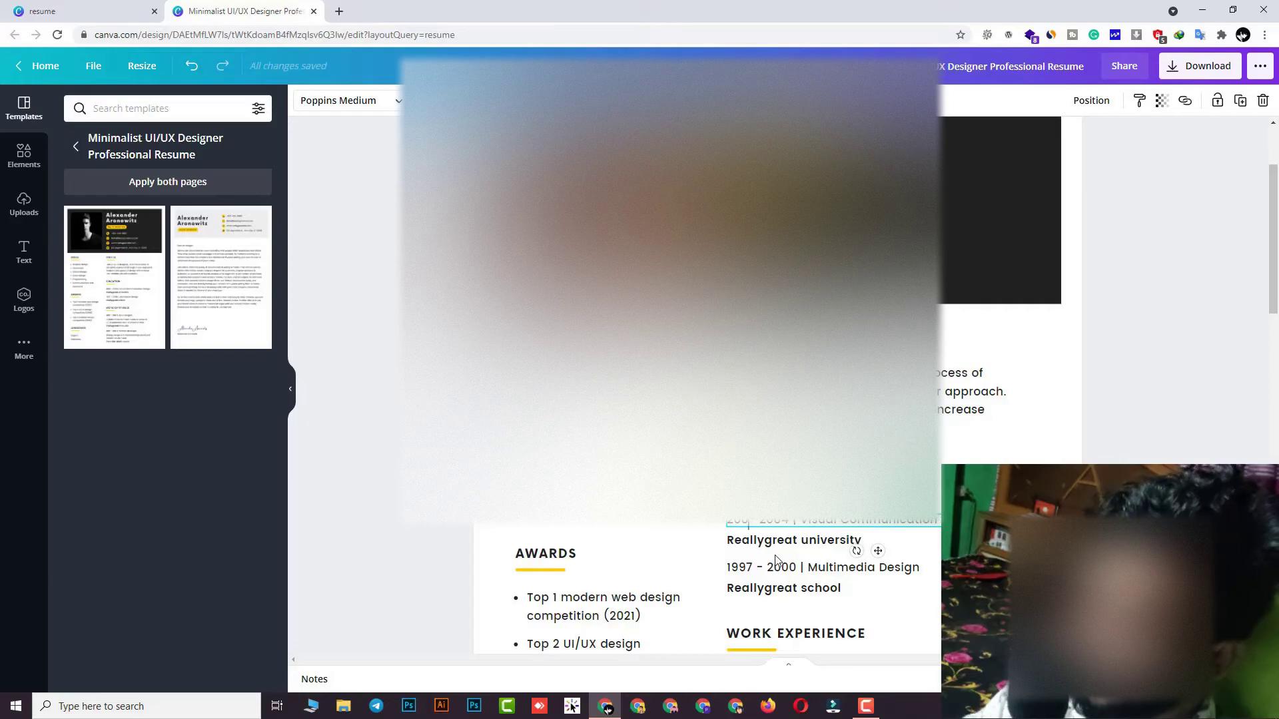
text(18)
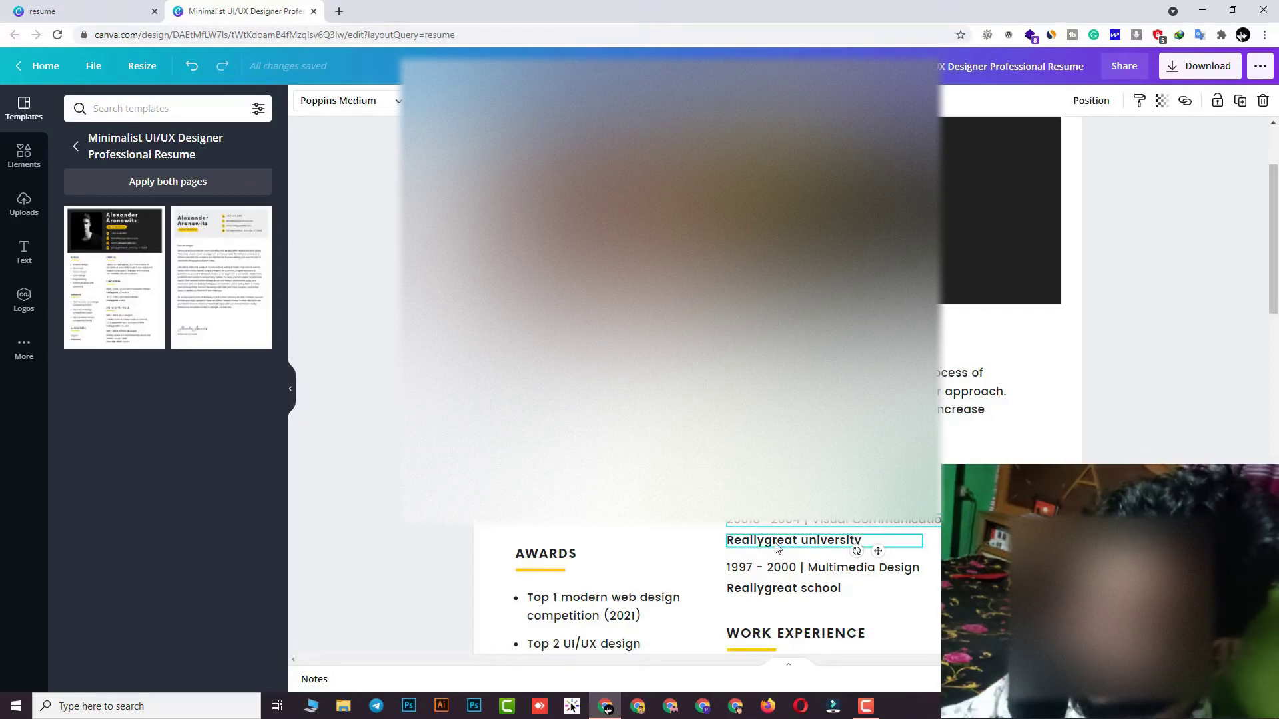
Retype the date range so the Visual Communication entry ends in 2021
double_click(775, 525)
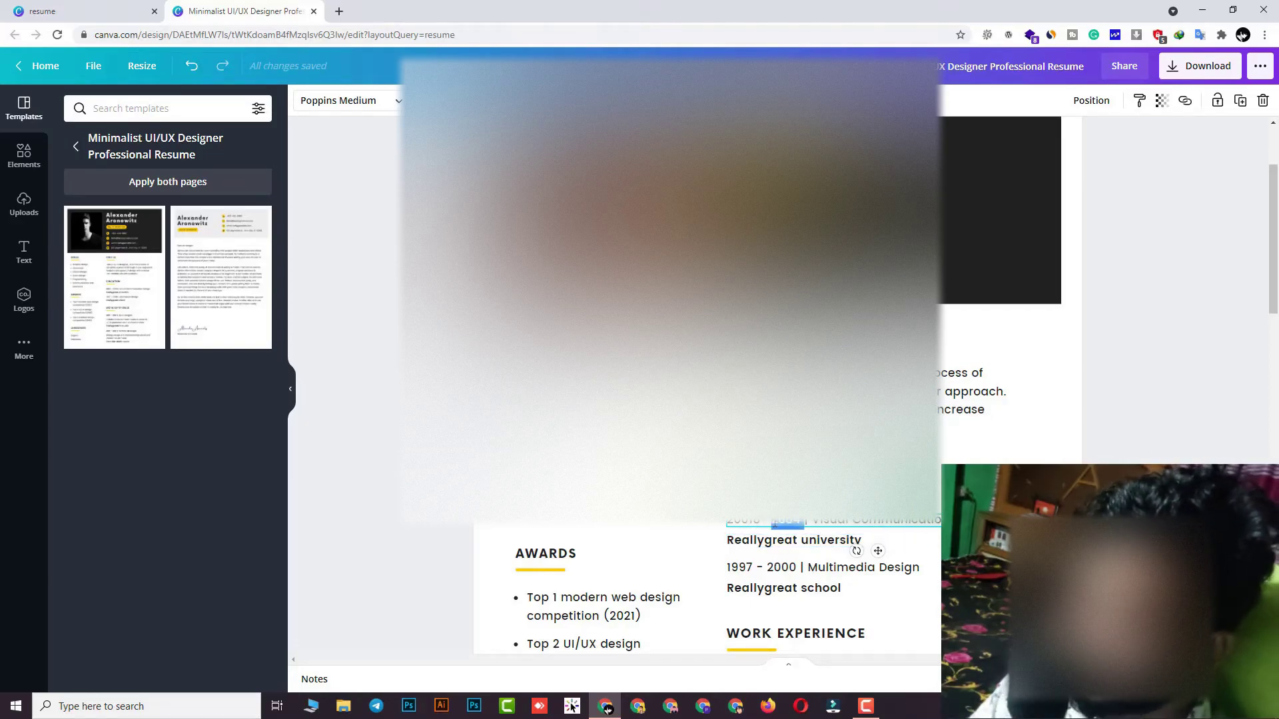
text(22)
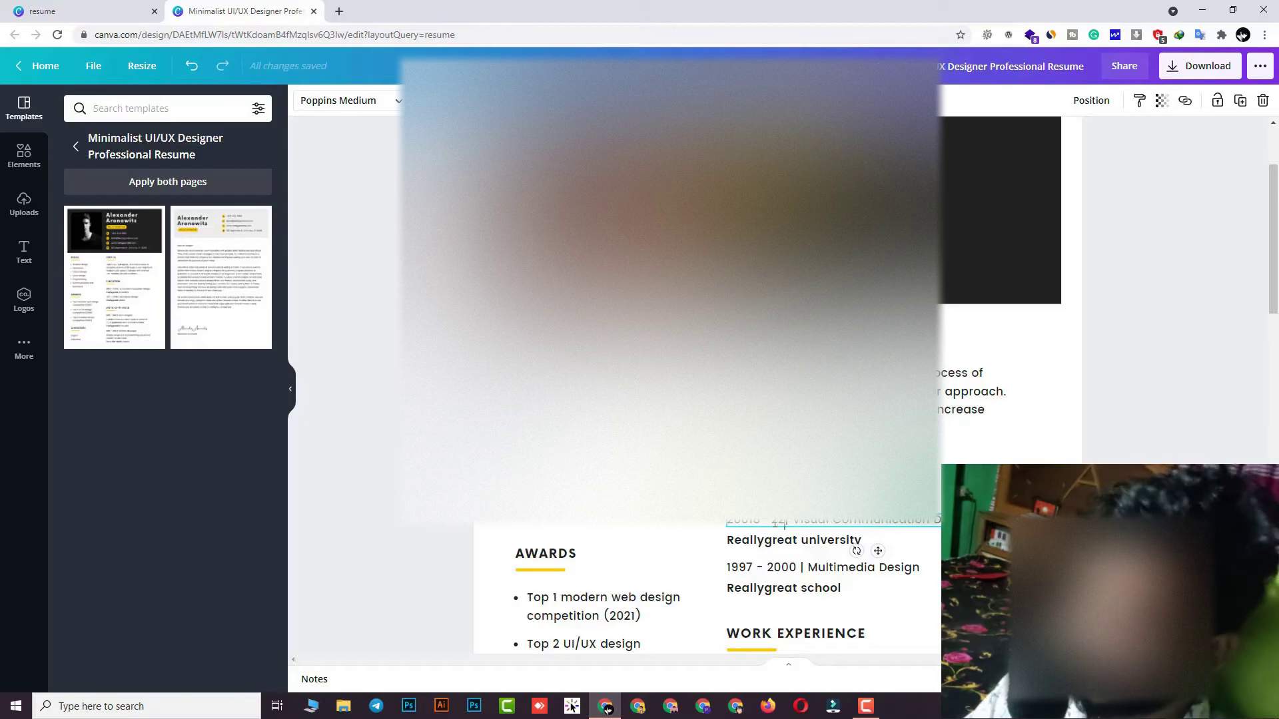
key(BackSpace)
key(BackSpace)
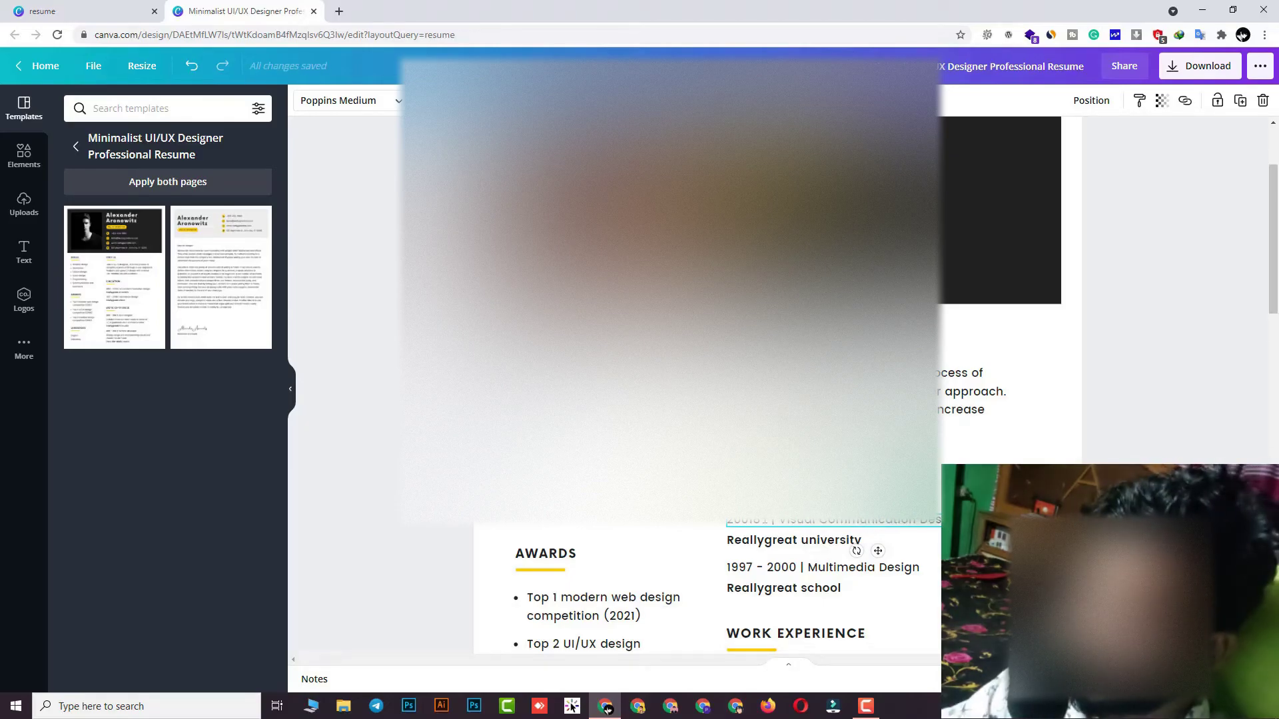
key(BackSpace)
key(BackSpace)
key(BackSpace)
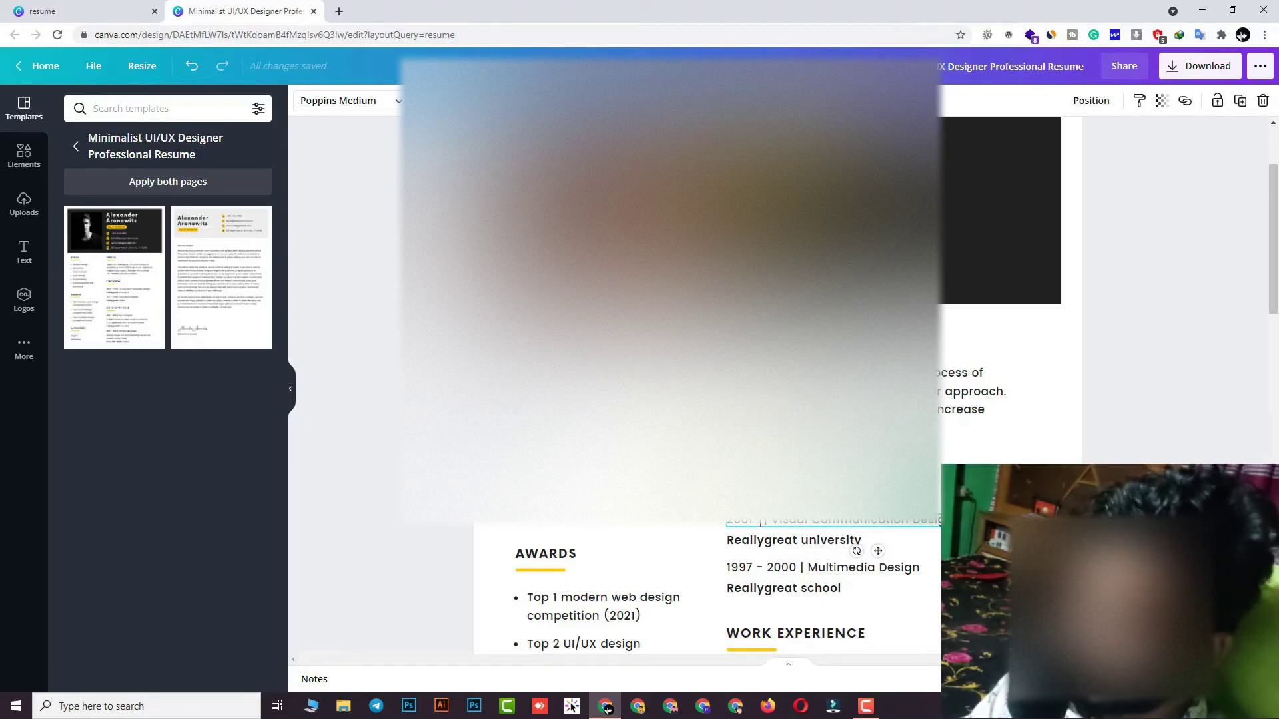
text(2)
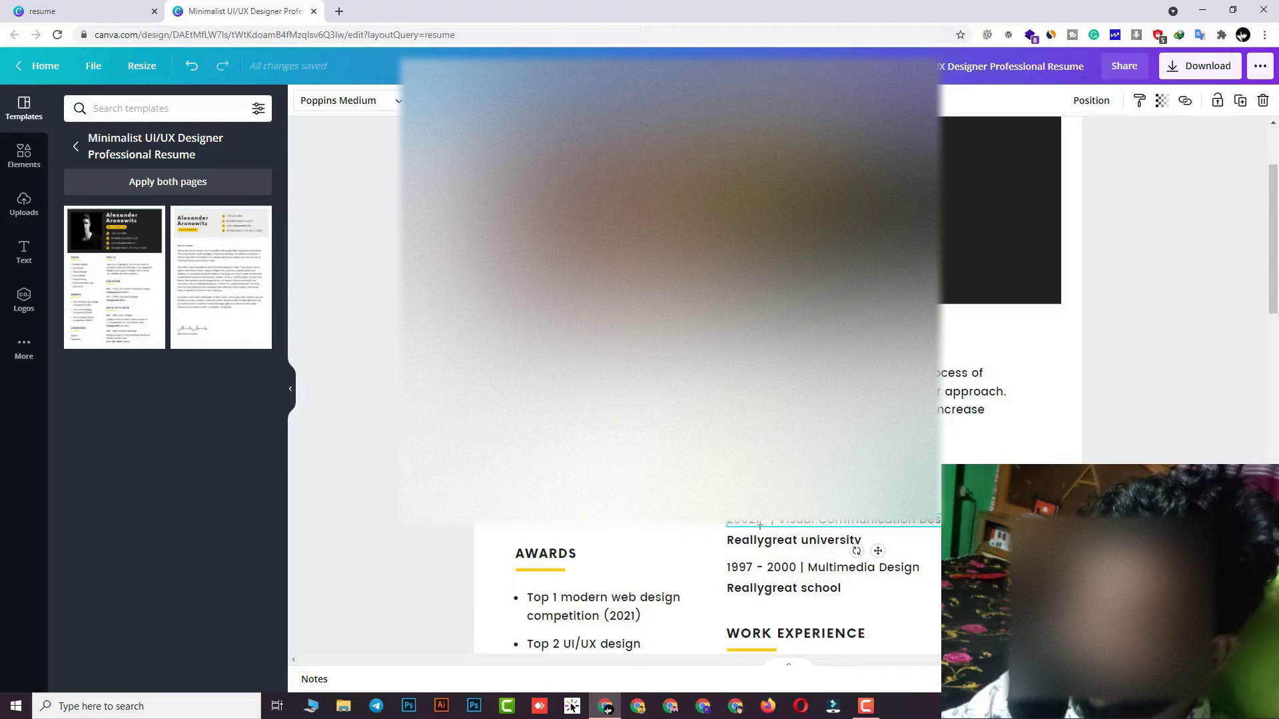
text(01 - )
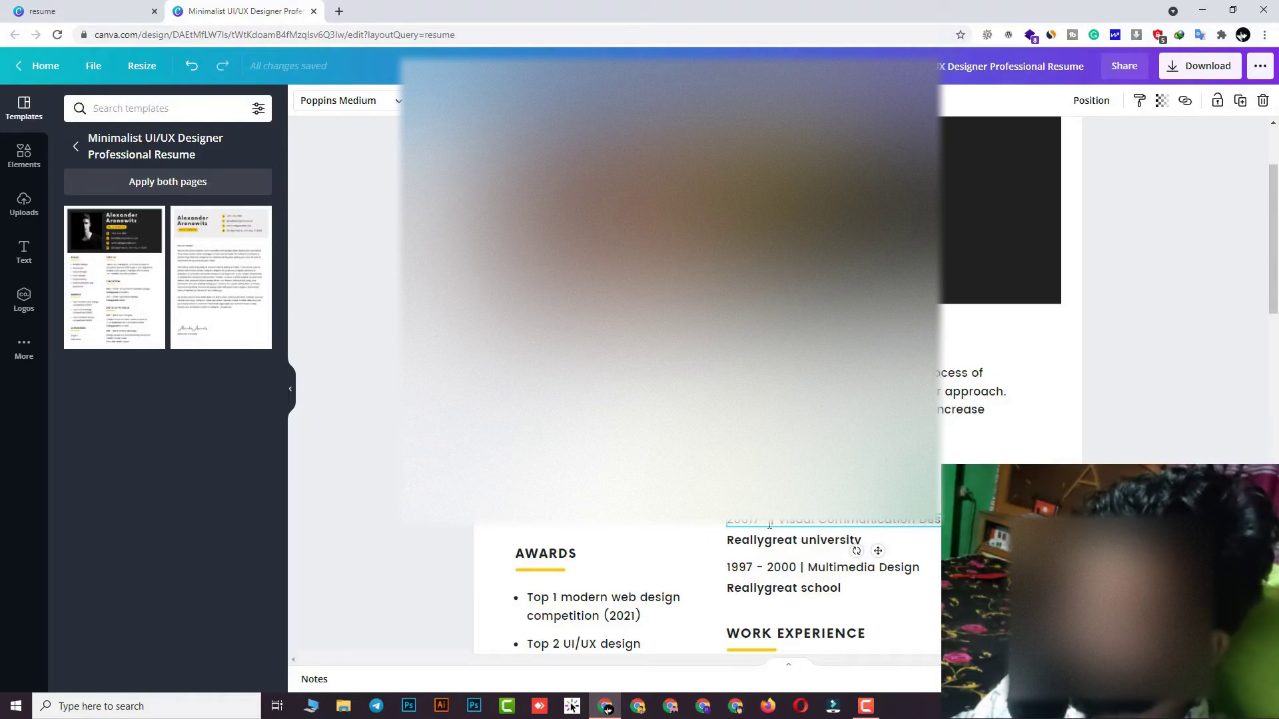
text(2021)
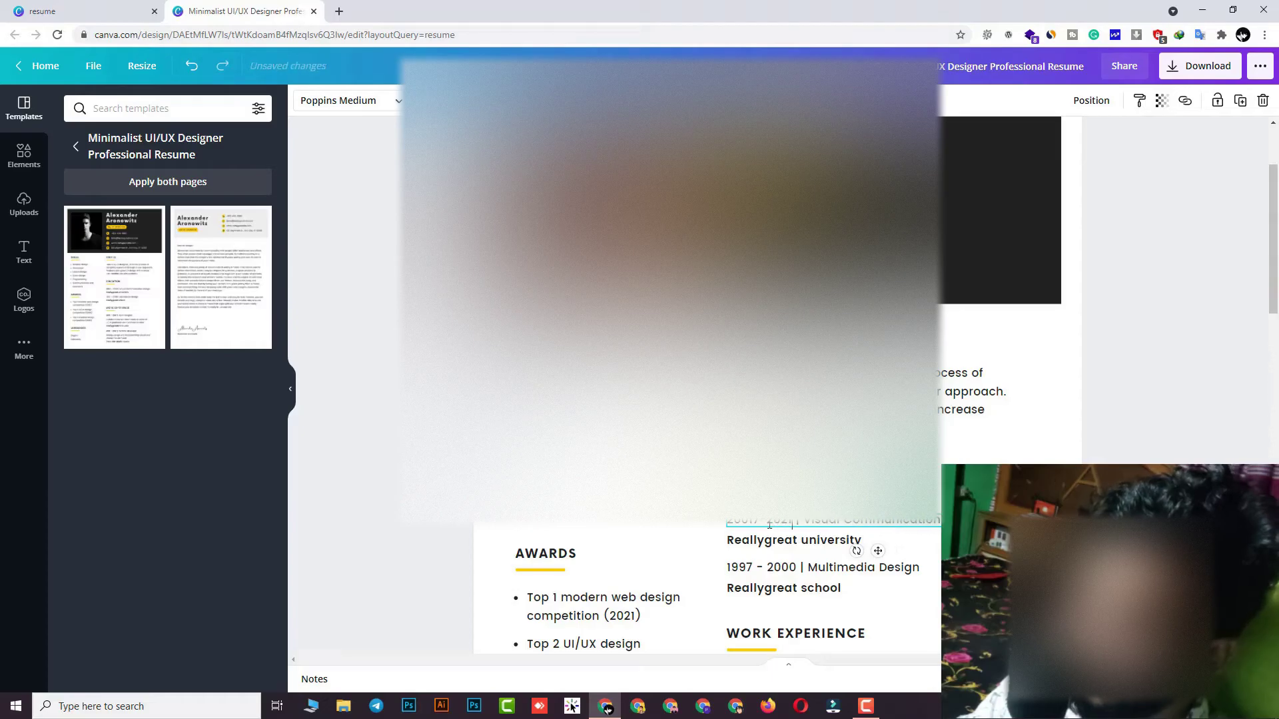
key(shift+End)
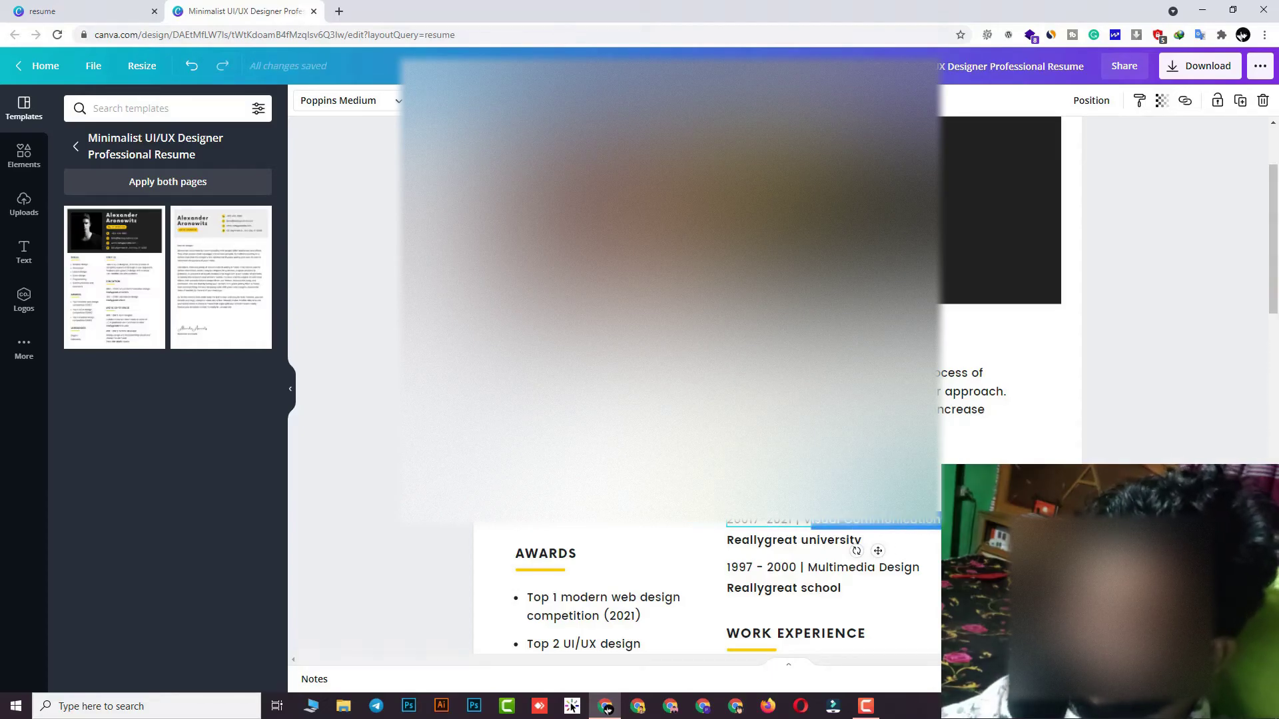
click(799, 589)
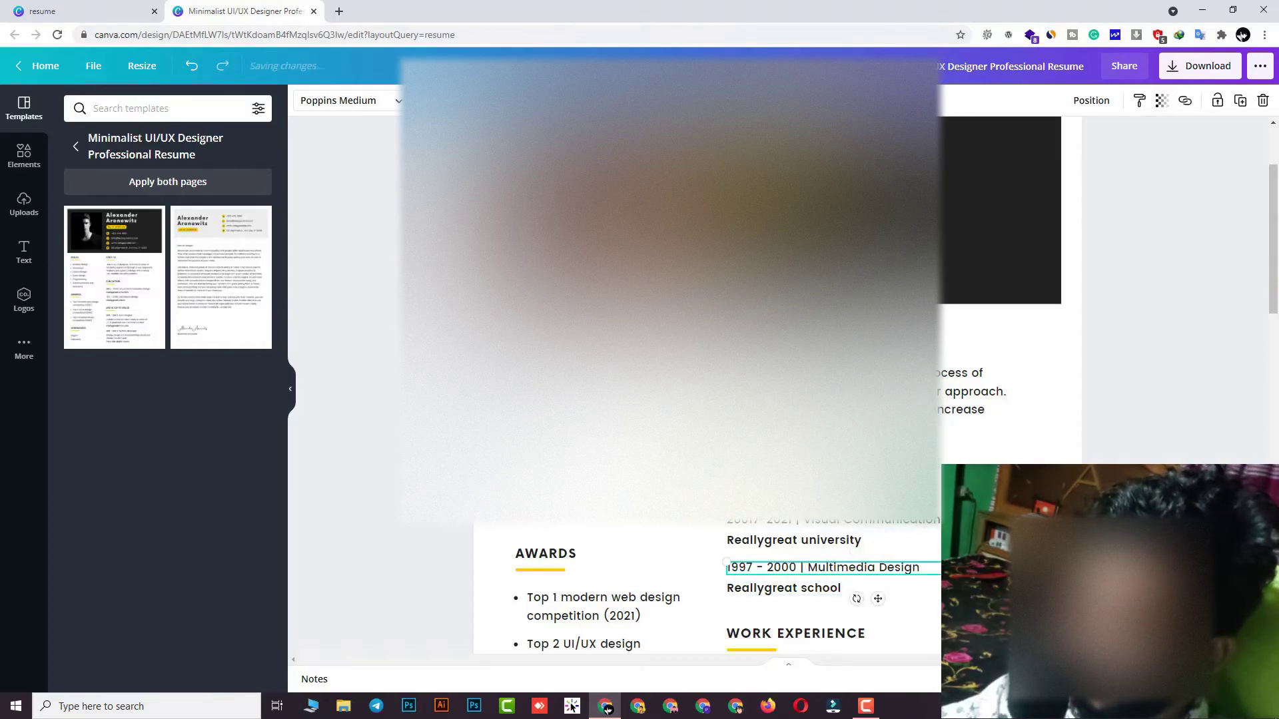
Scroll down to the Languages list and select it to change Indonesia to Bangla
scroll(799, 600, down, 1)
scroll(799, 599, down, 1)
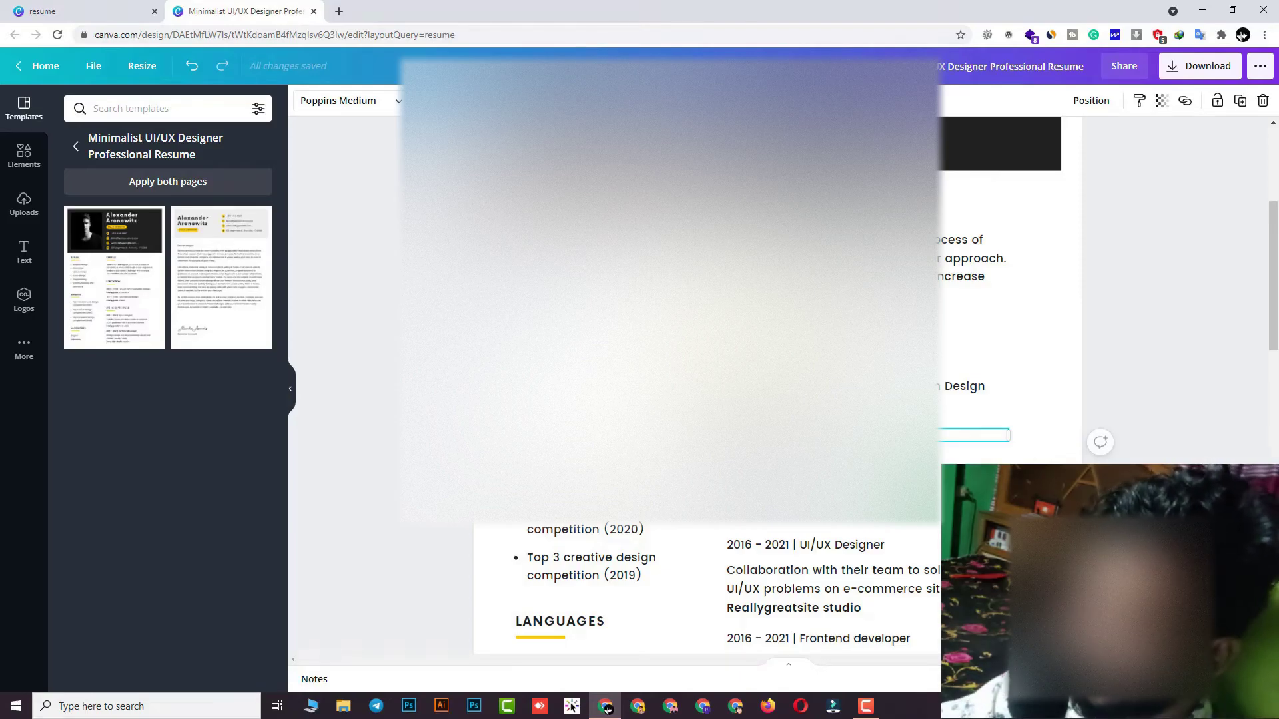
scroll(607, 710, down, 1)
scroll(616, 558, down, 2)
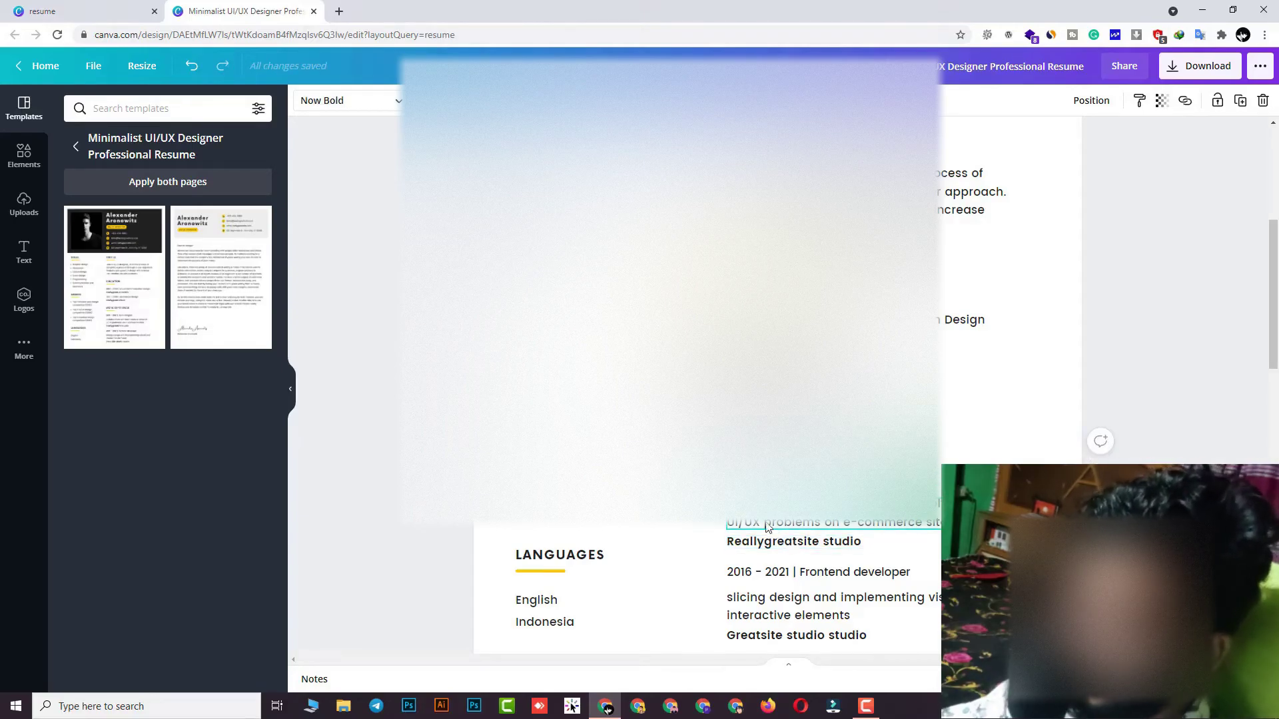
scroll(769, 533, down, 2)
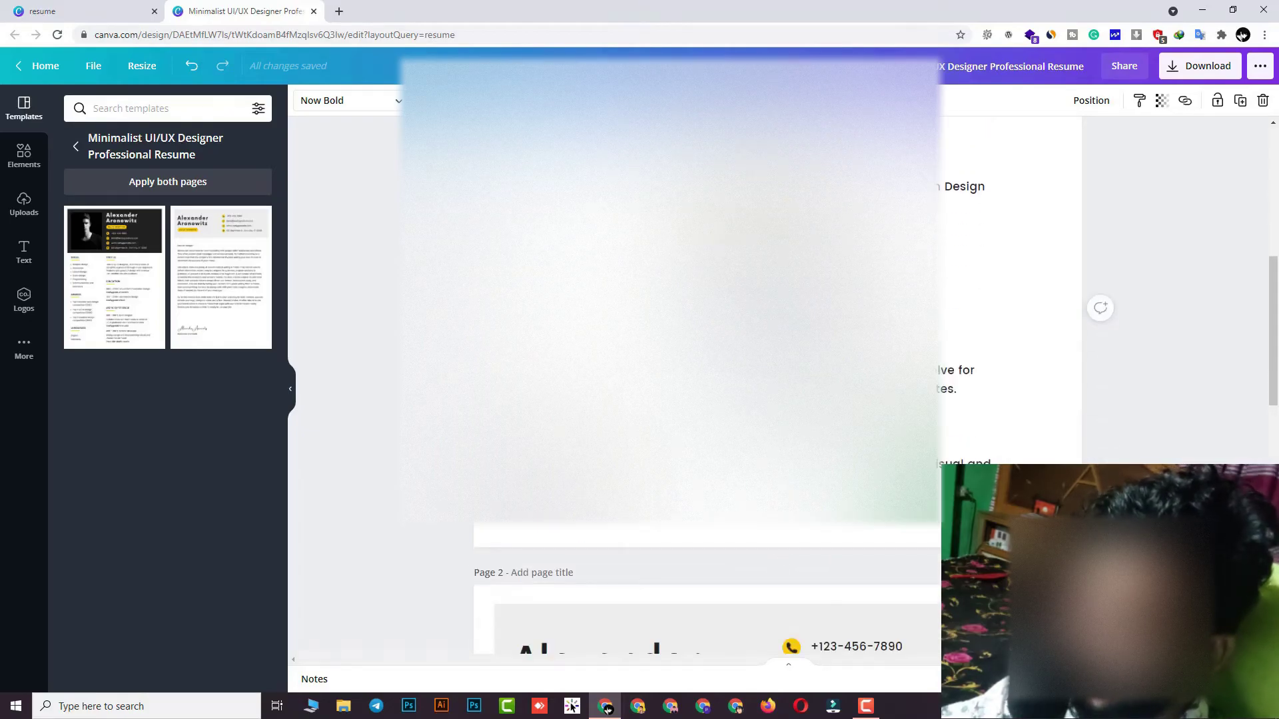
click(570, 484)
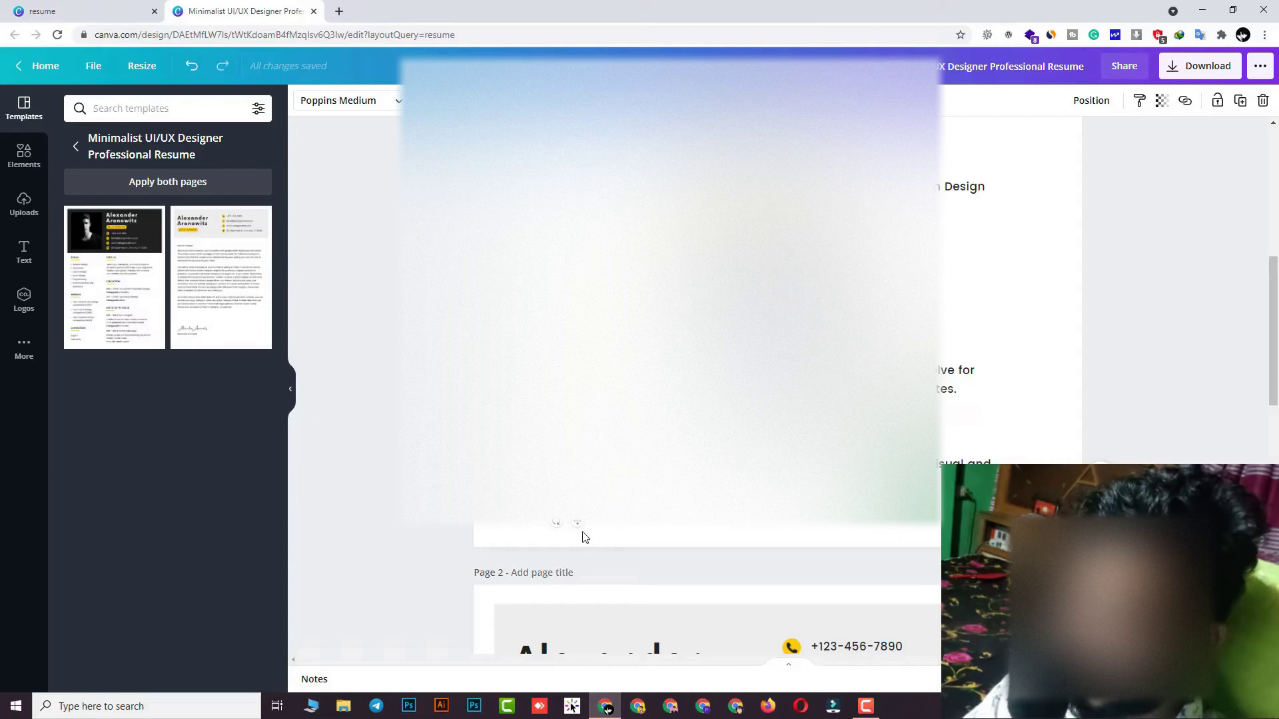
Delete page 2, the cover letter, leaving a single-page resume
click(569, 541)
scroll(568, 546, up, 1)
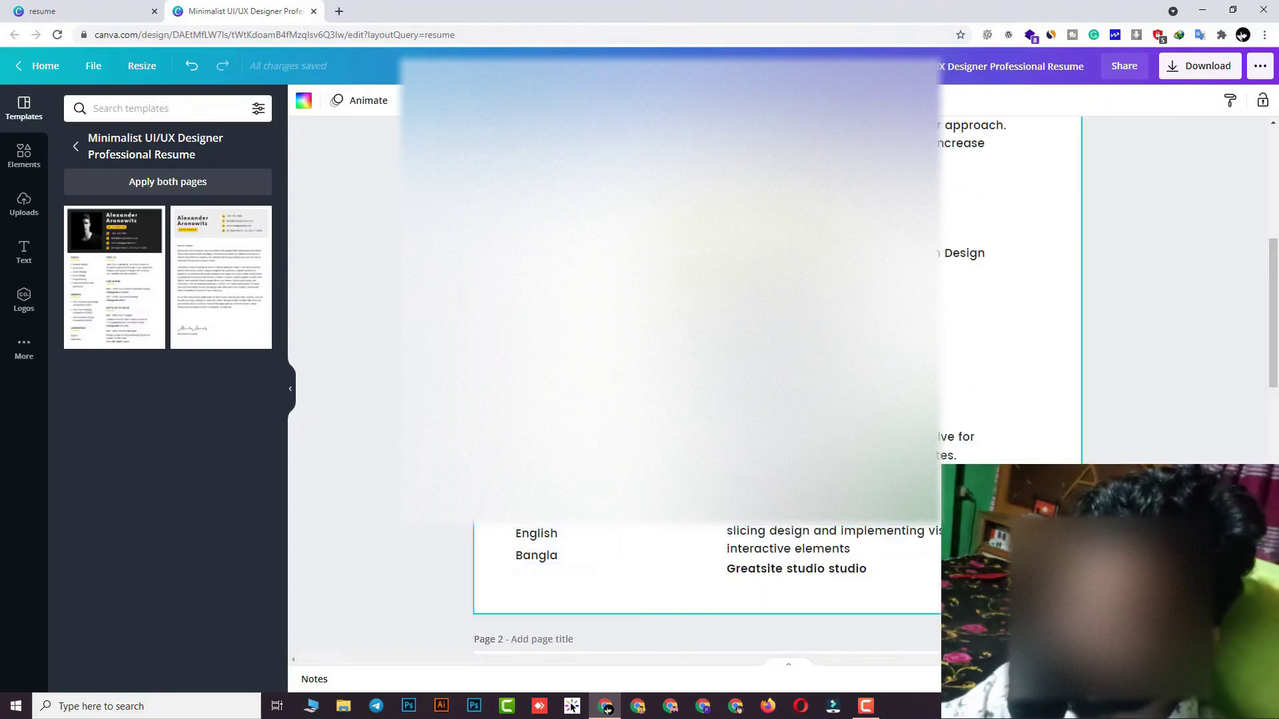
scroll(853, 543, down, 2)
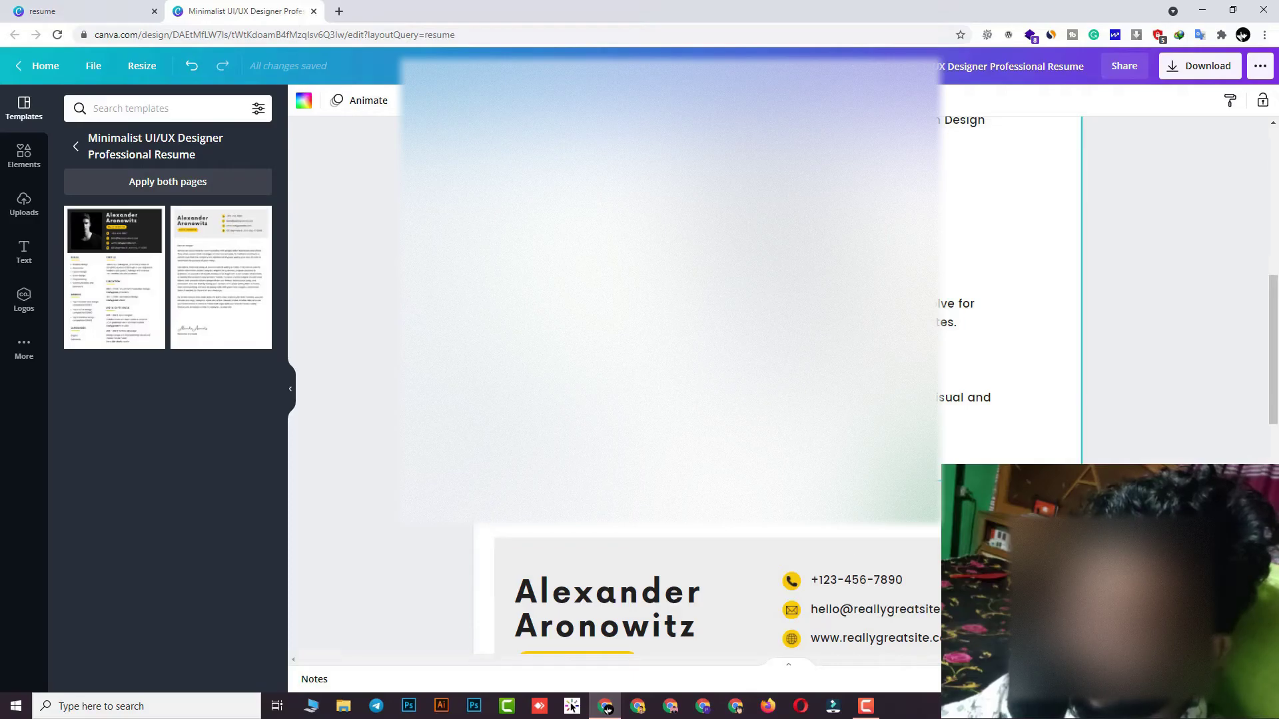
scroll(854, 546, down, 2)
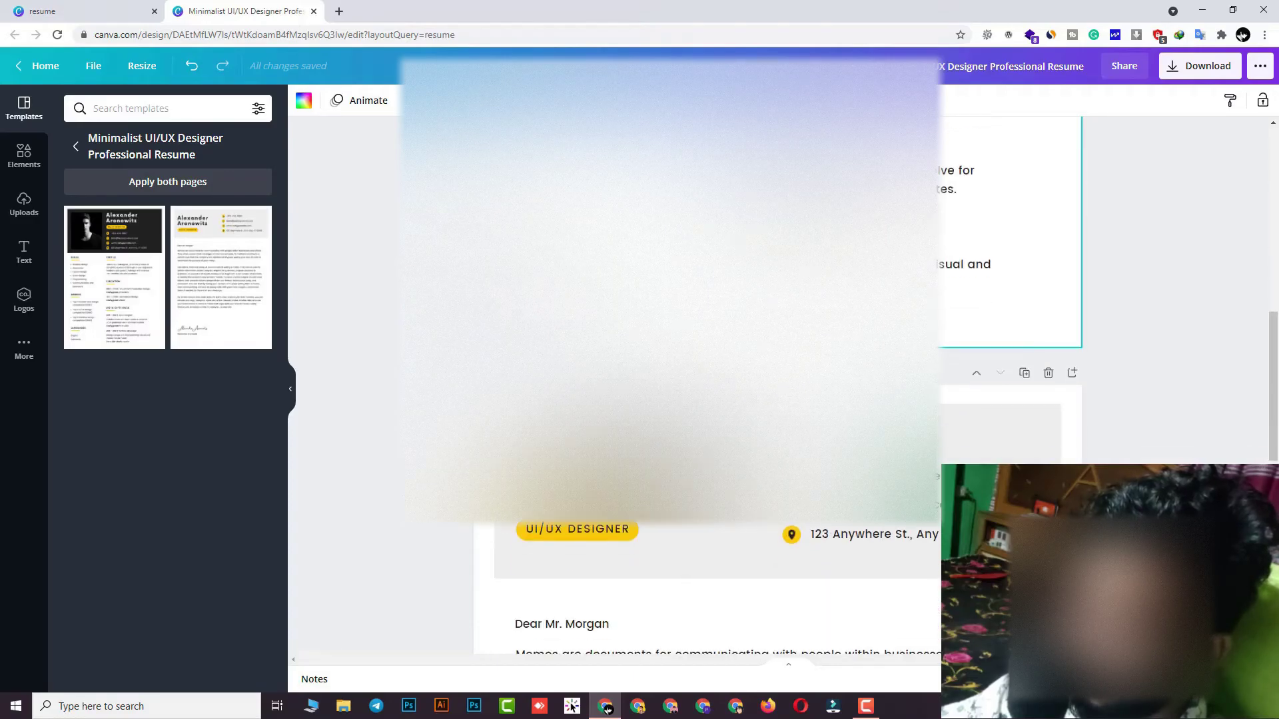
click(1049, 373)
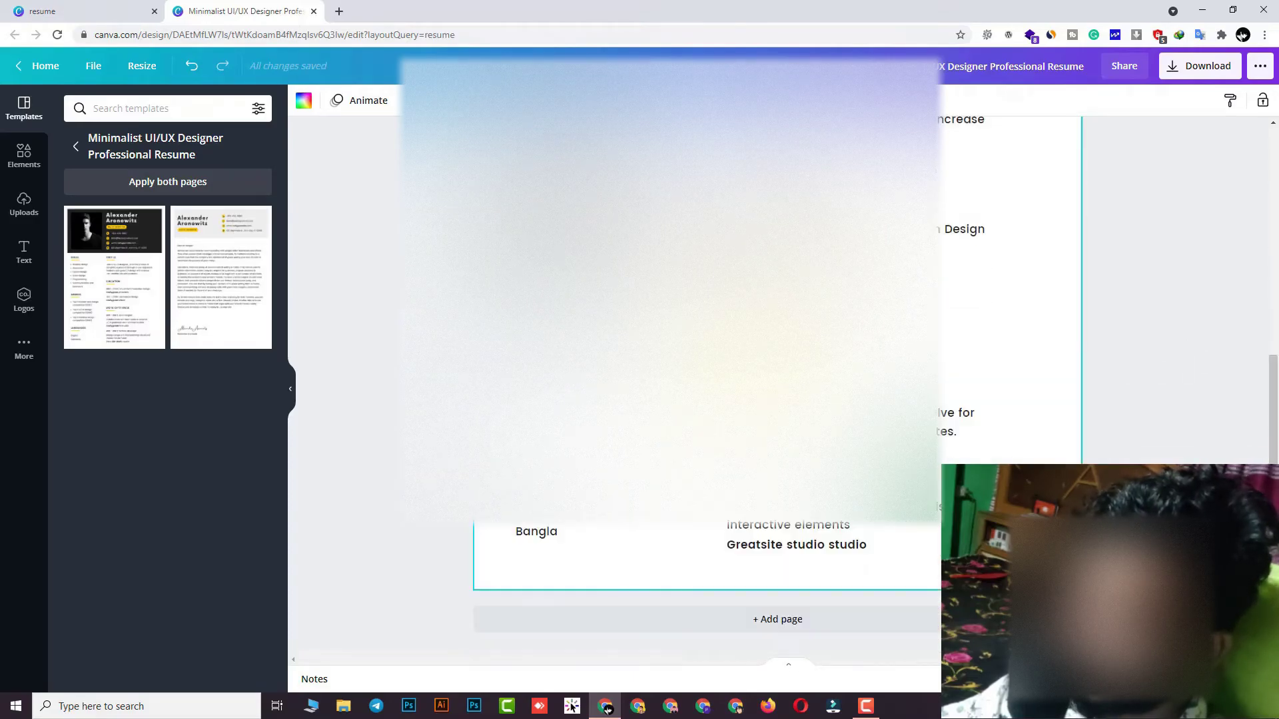
scroll(1131, 385, down, 3)
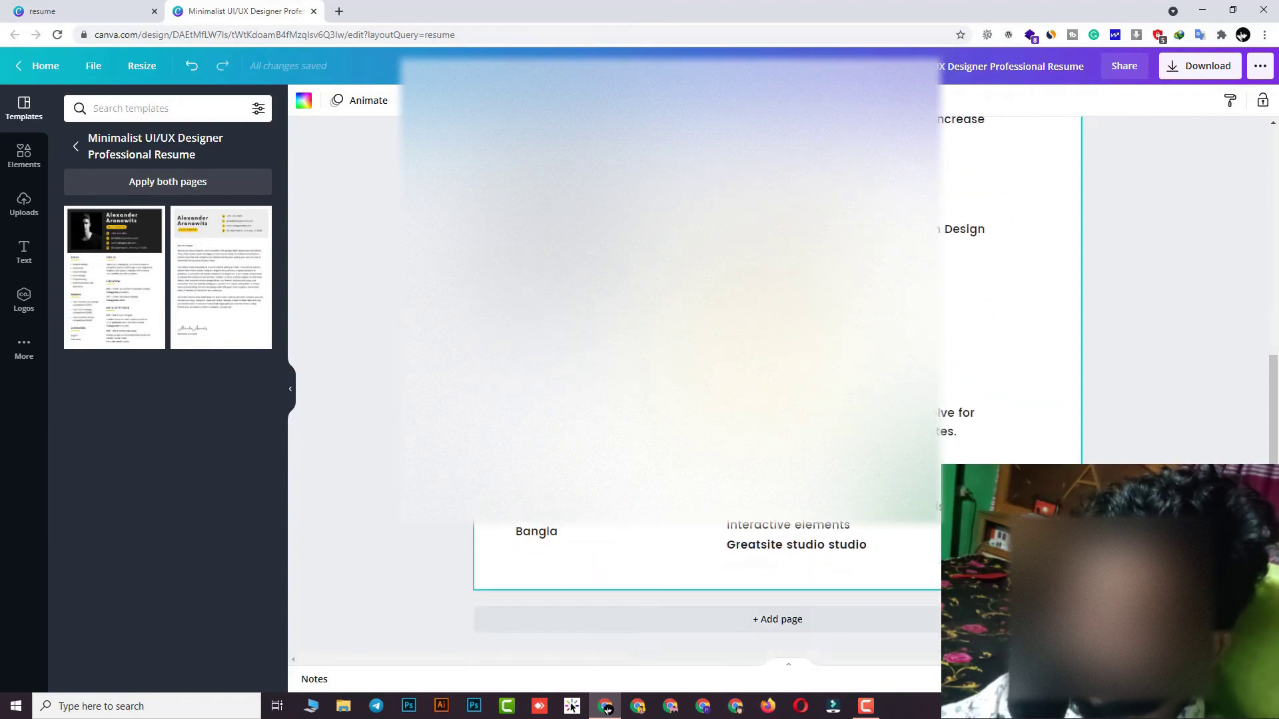
scroll(1130, 385, up, 3)
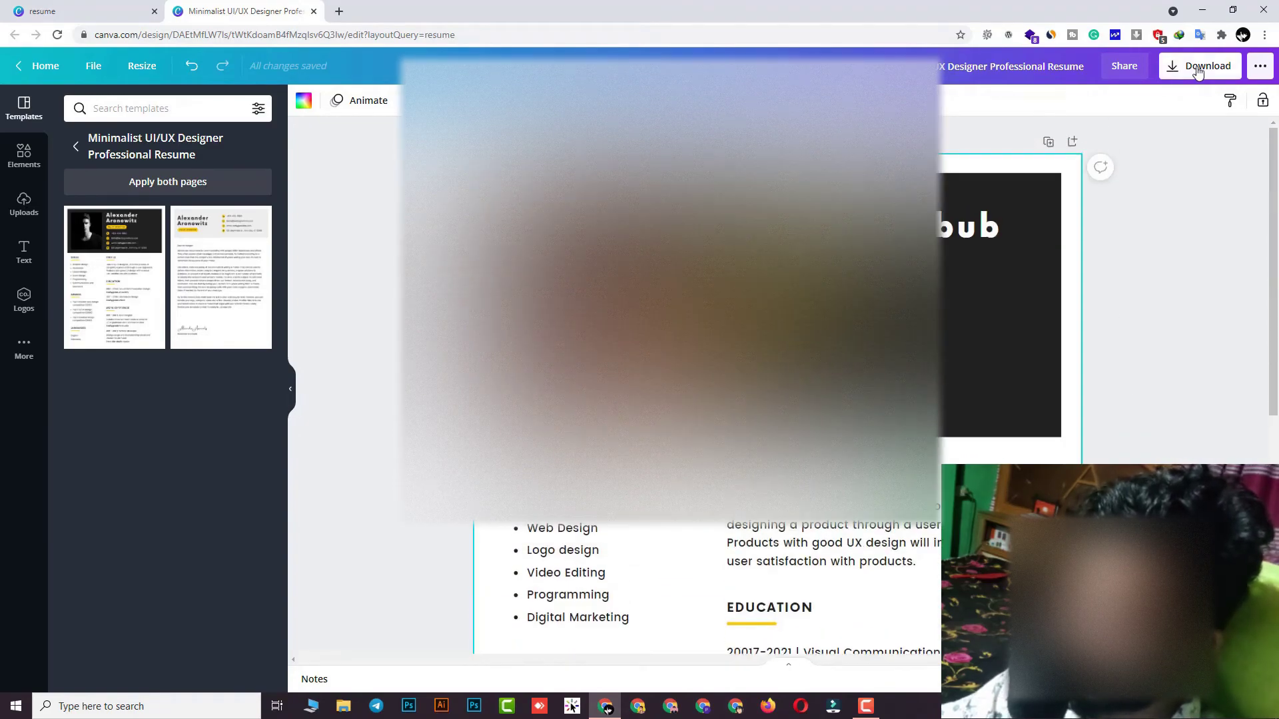
Download the resume as a PNG at 1.5× size (2121 × 3000 px) under the suggested name
click(1199, 66)
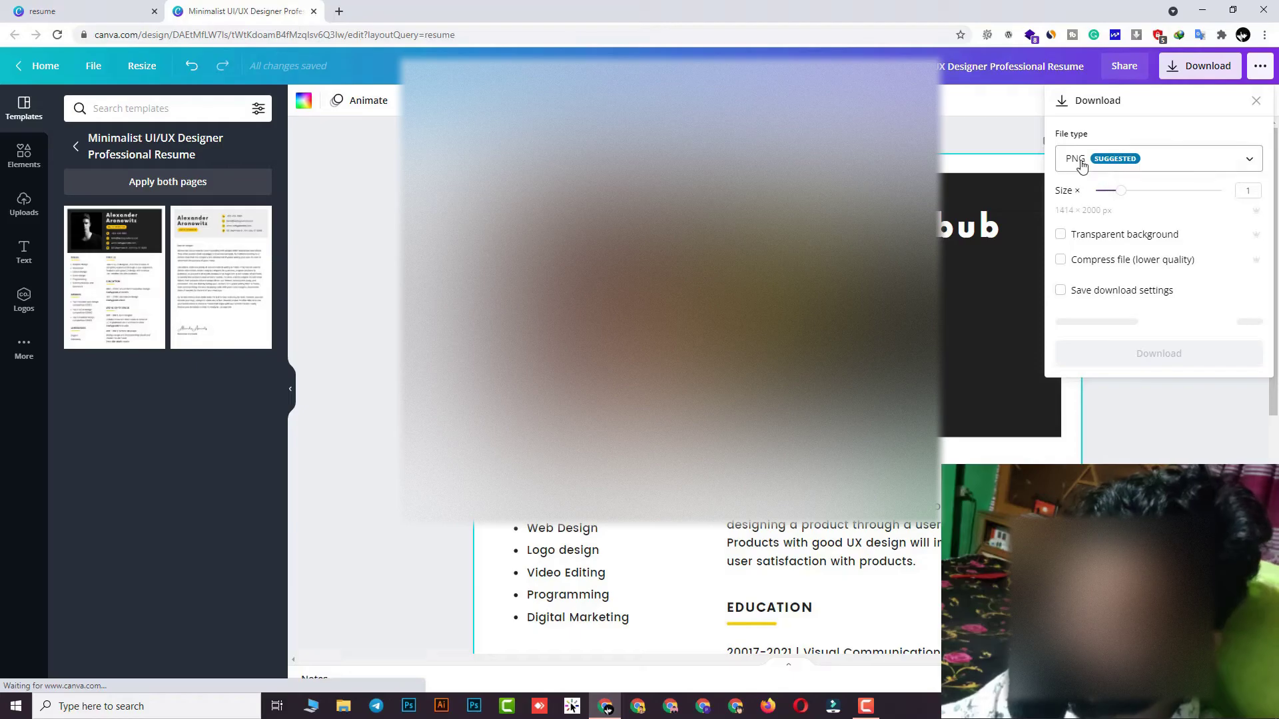
click(1078, 161)
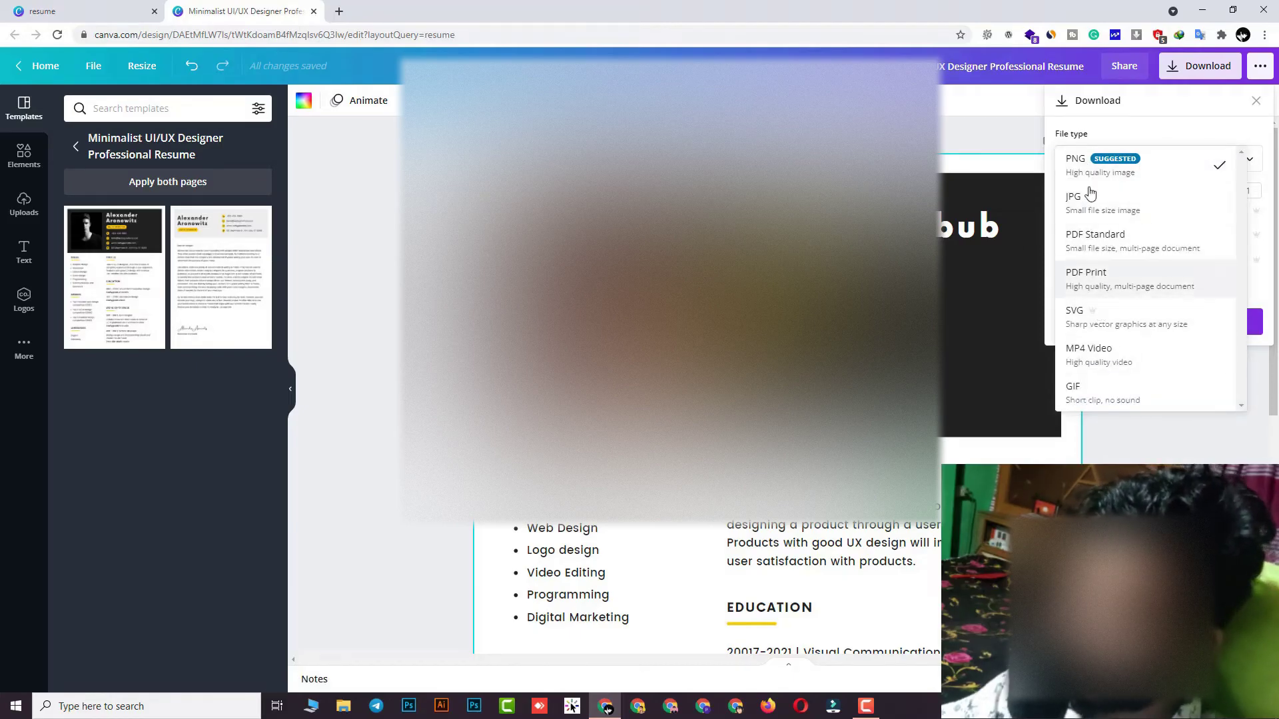
click(1199, 419)
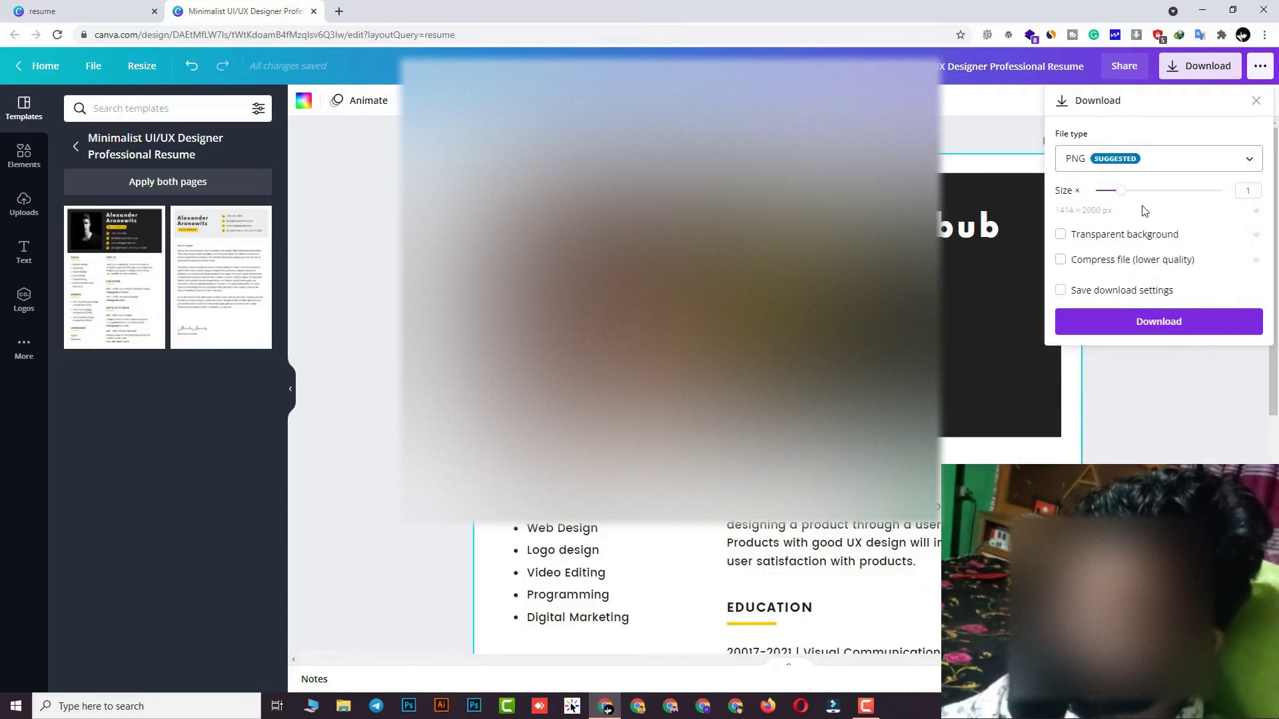
drag(1123, 191, 1142, 195)
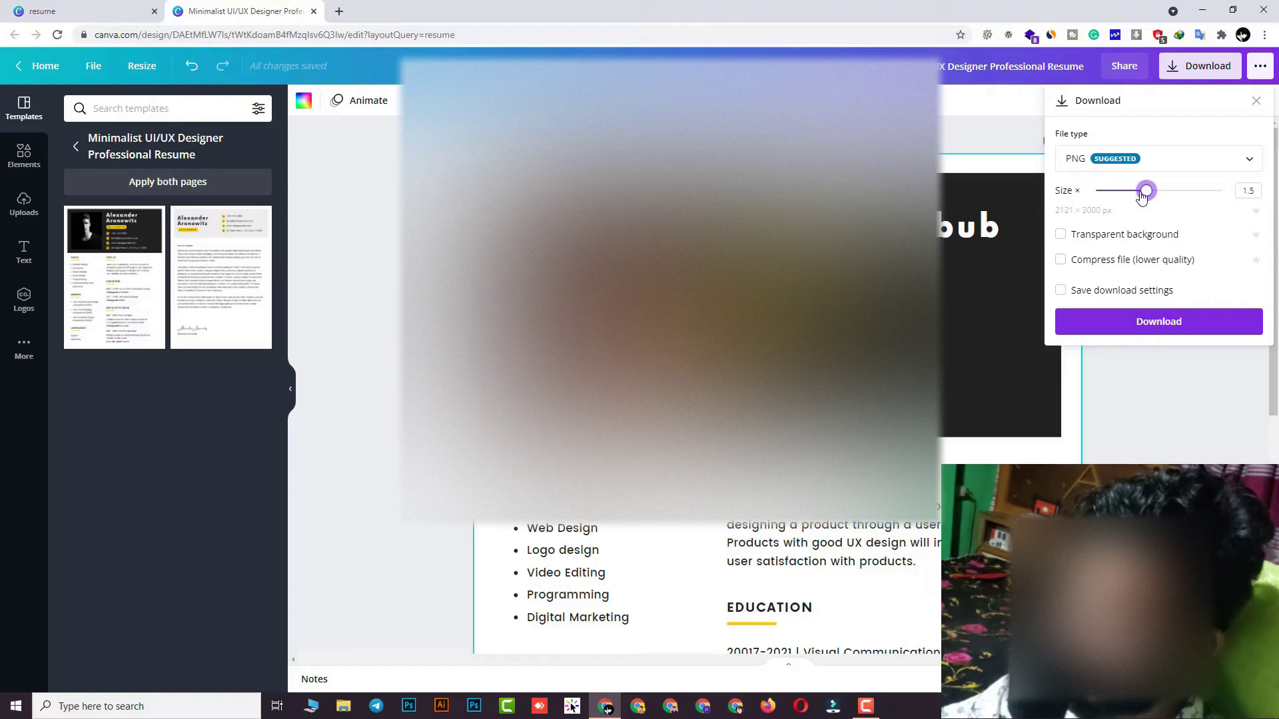
click(1138, 333)
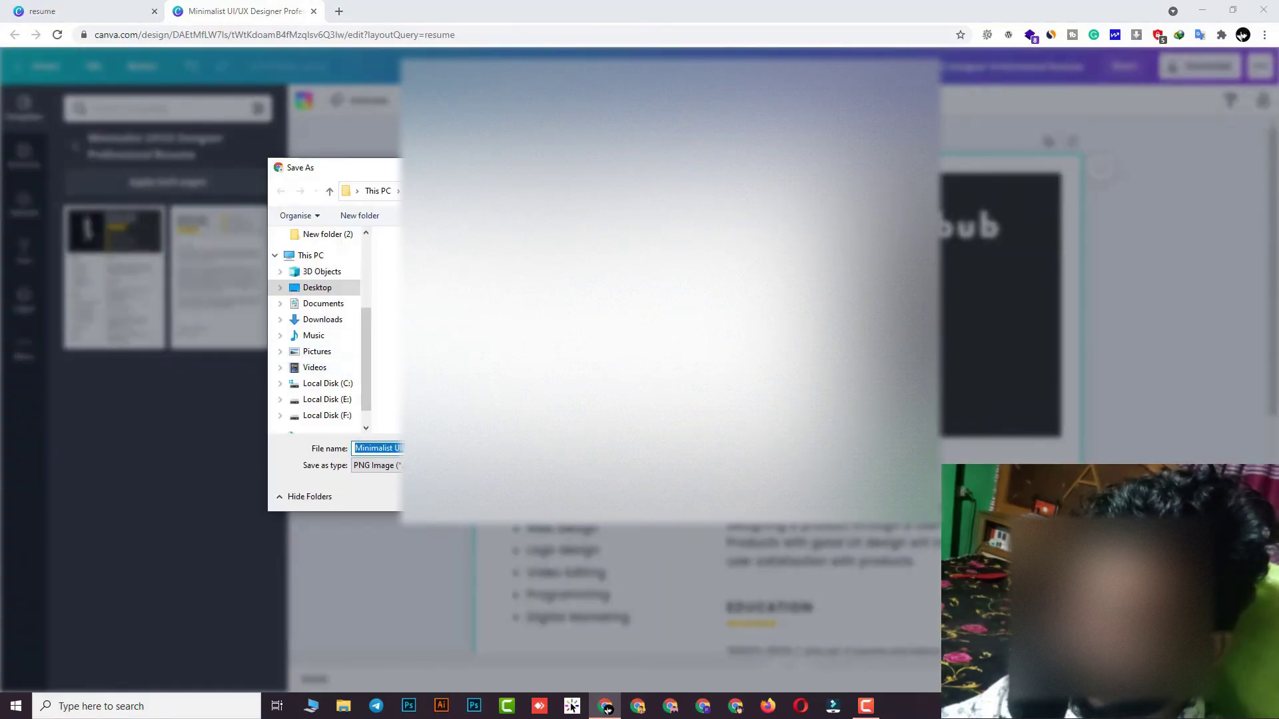
key(Left)
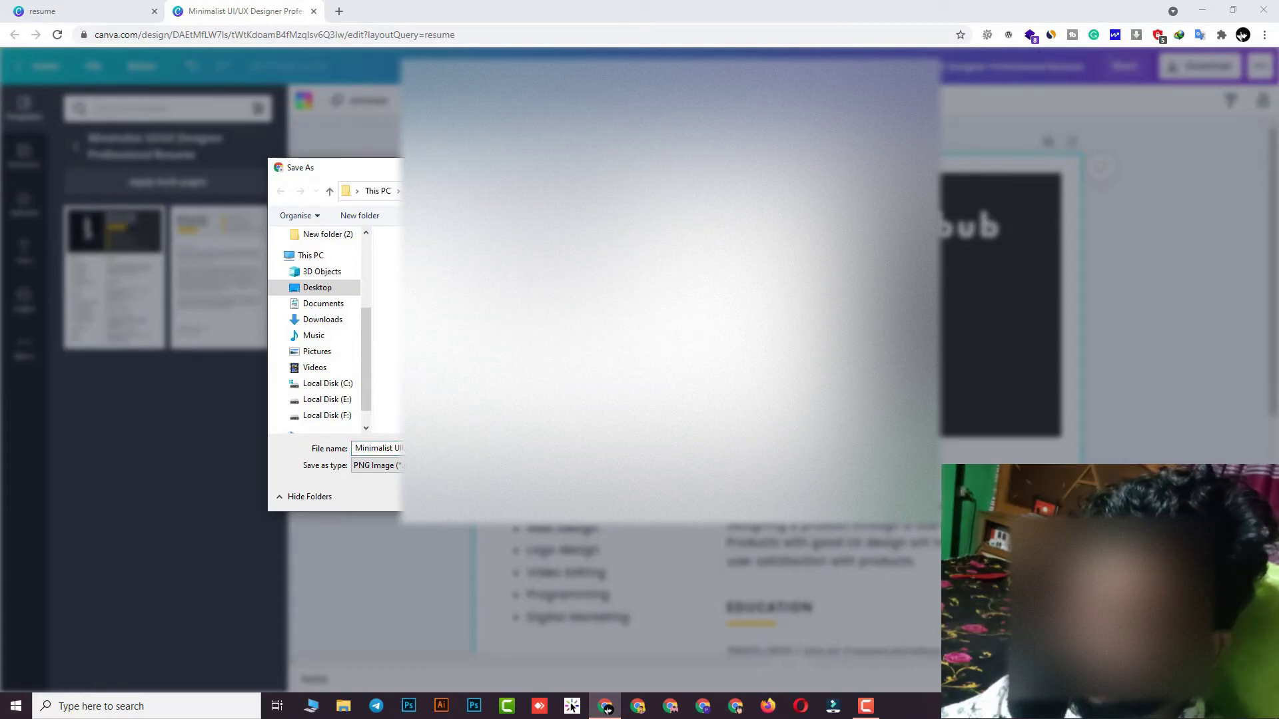
key(Return)
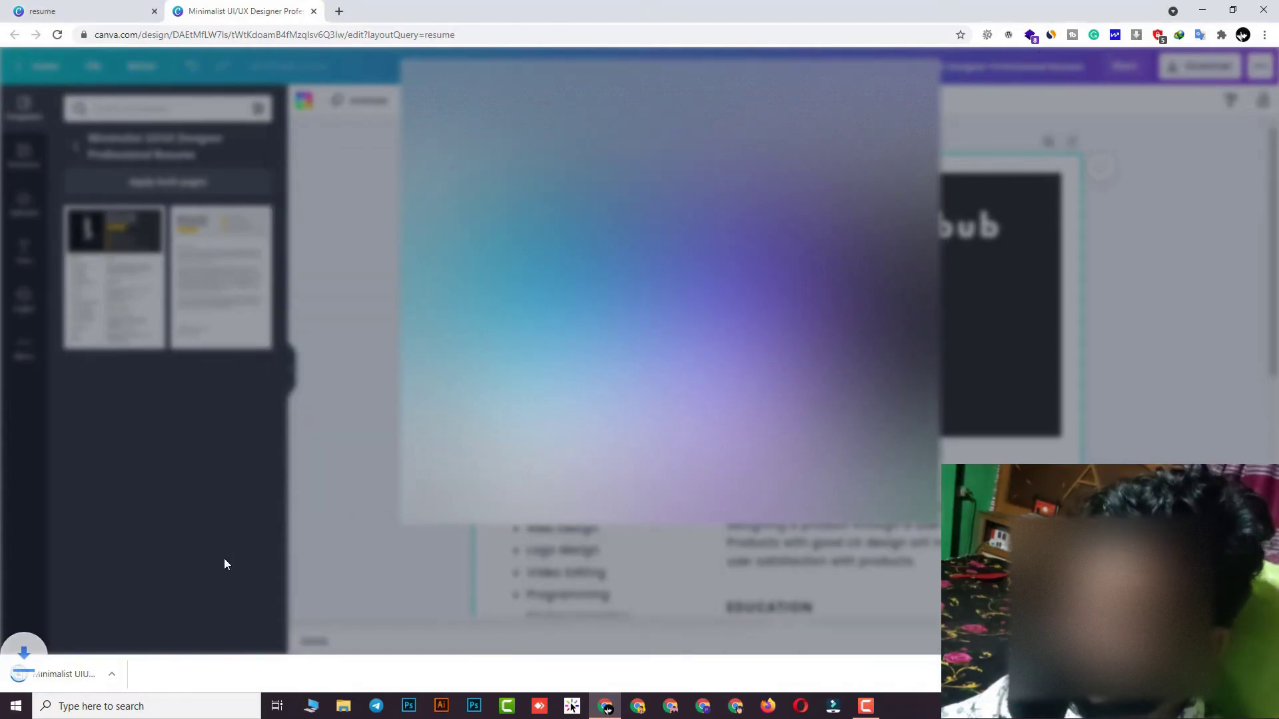
View Minimalist UIUX Designer Professional Resume.png in Photos, then close it
click(84, 678)
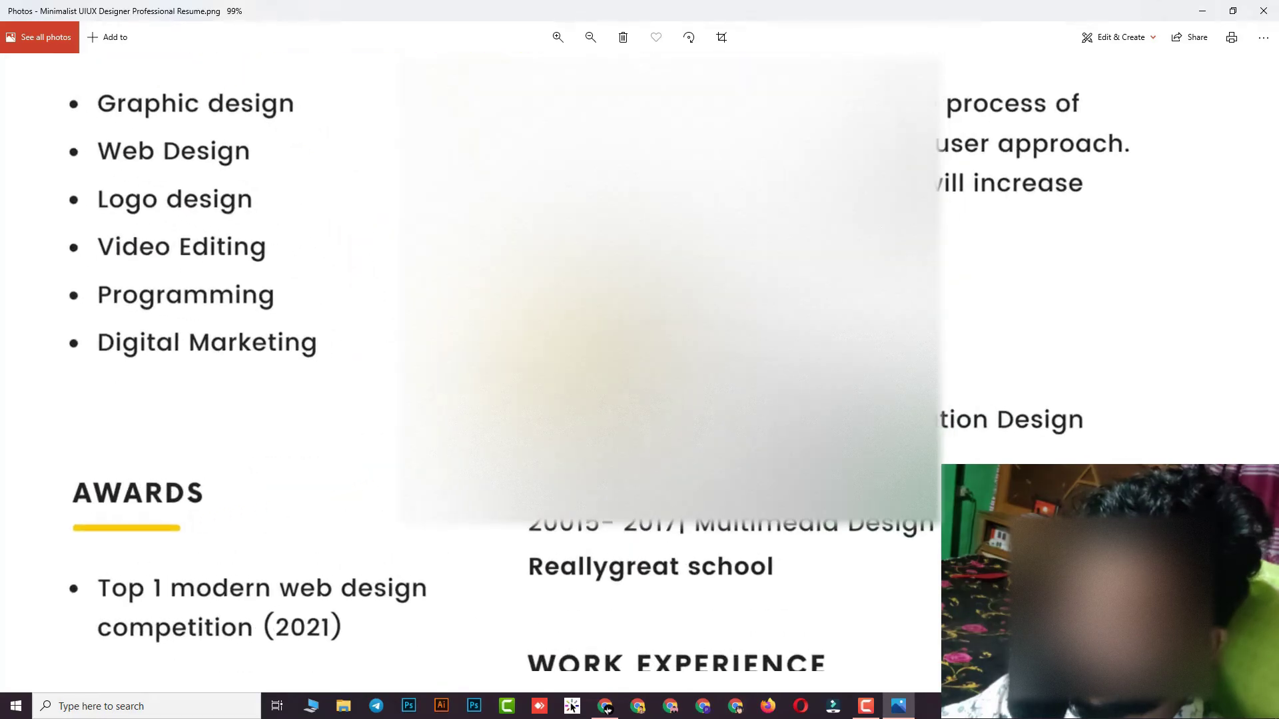
click(606, 707)
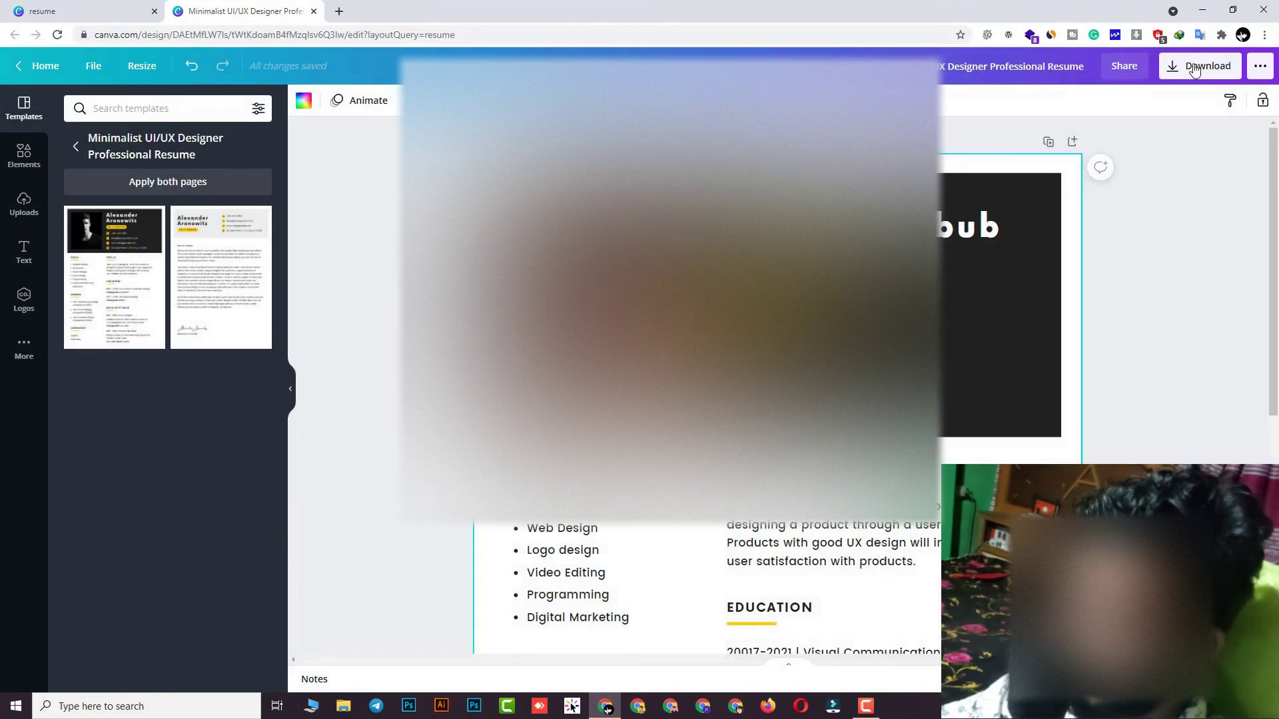
Download the resume again with the file type set to PDF Standard
click(1198, 65)
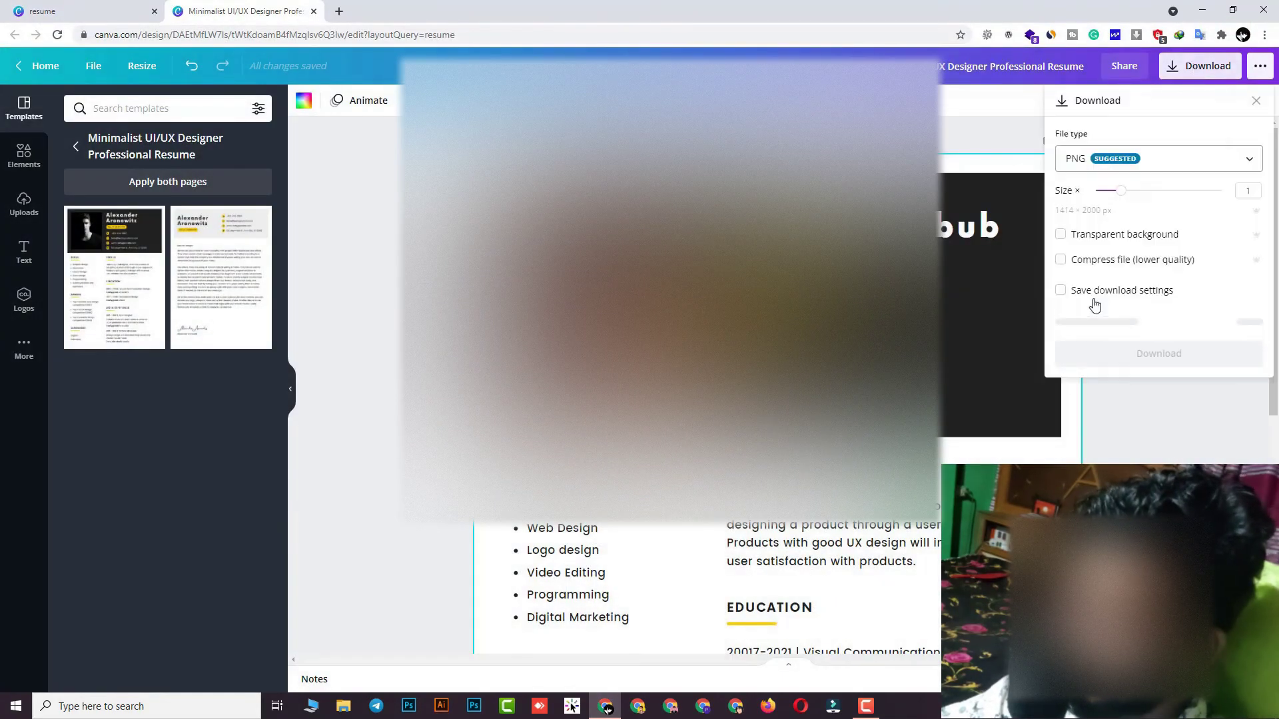
click(1108, 167)
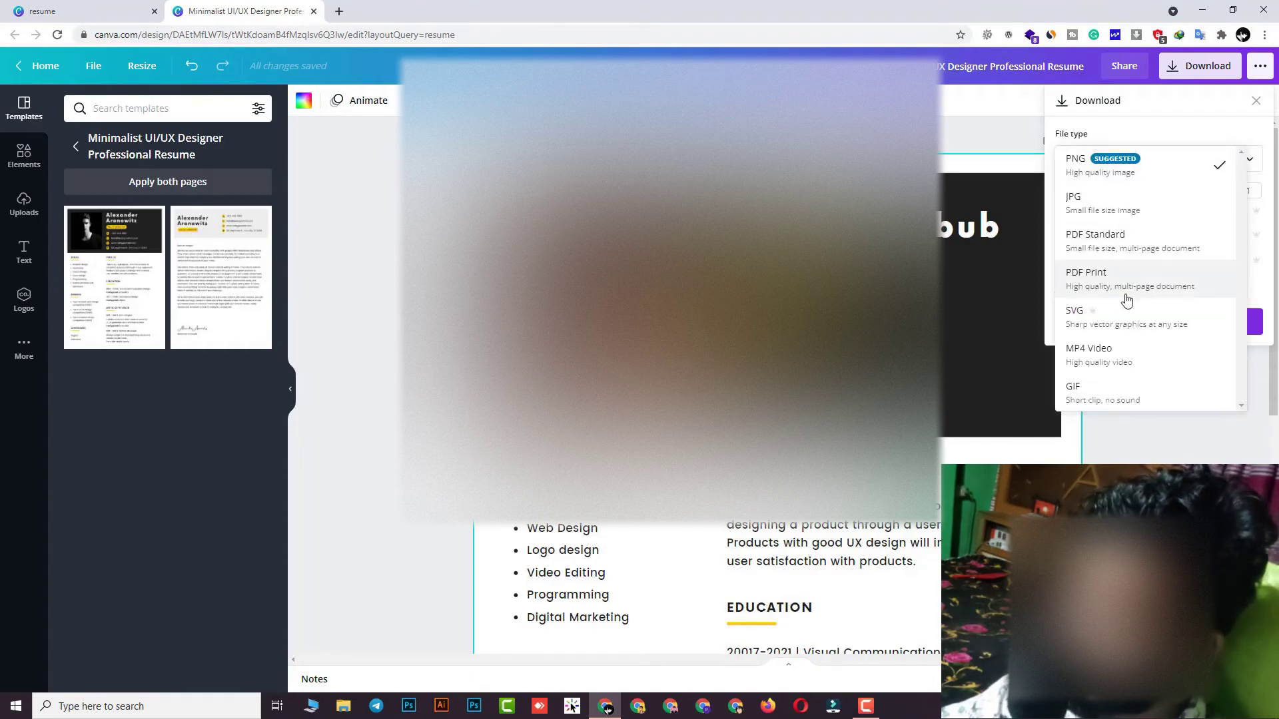
click(1110, 241)
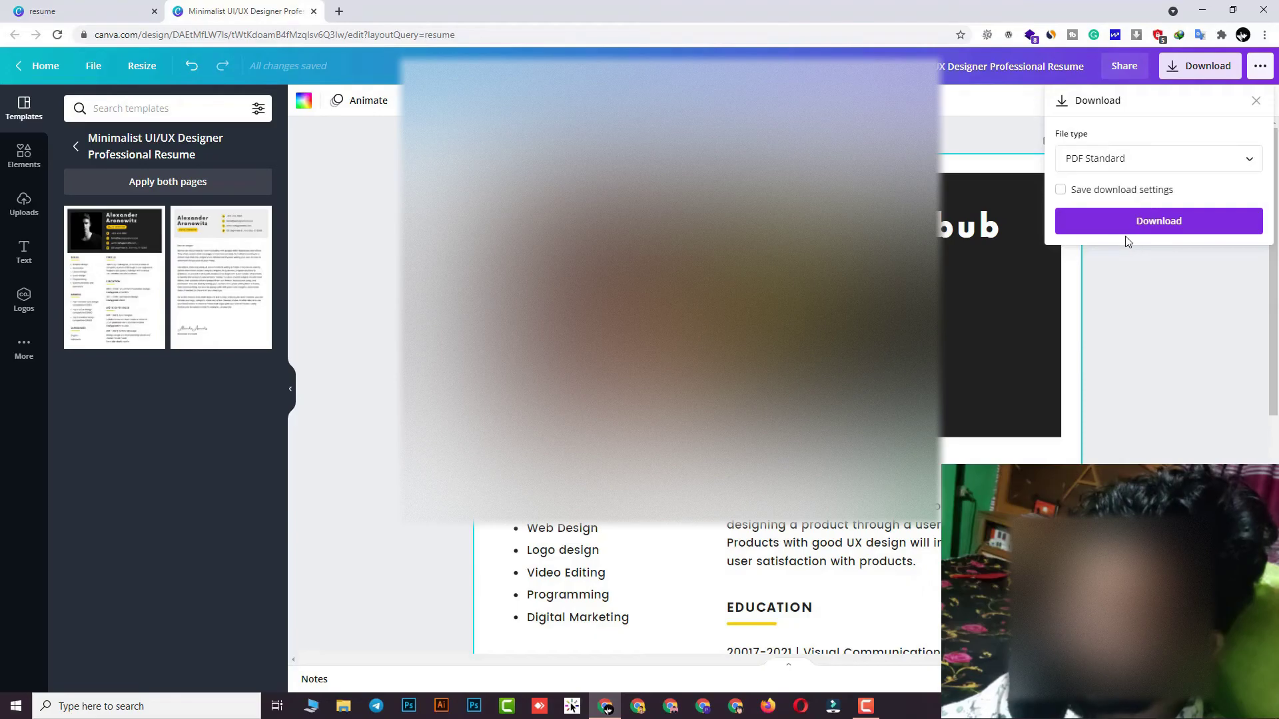
click(1047, 390)
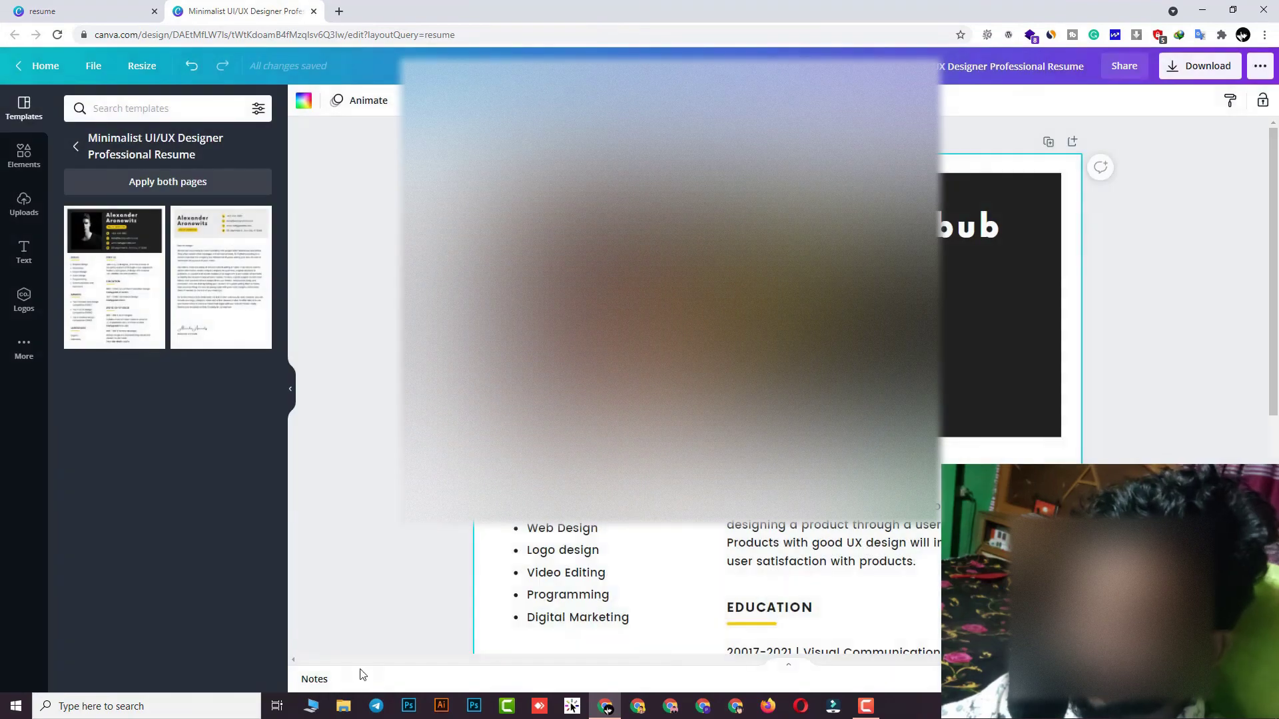
Search 'de' from Start, close the resulting Bing window, and minimize Chrome to reveal the desktop
click(3, 705)
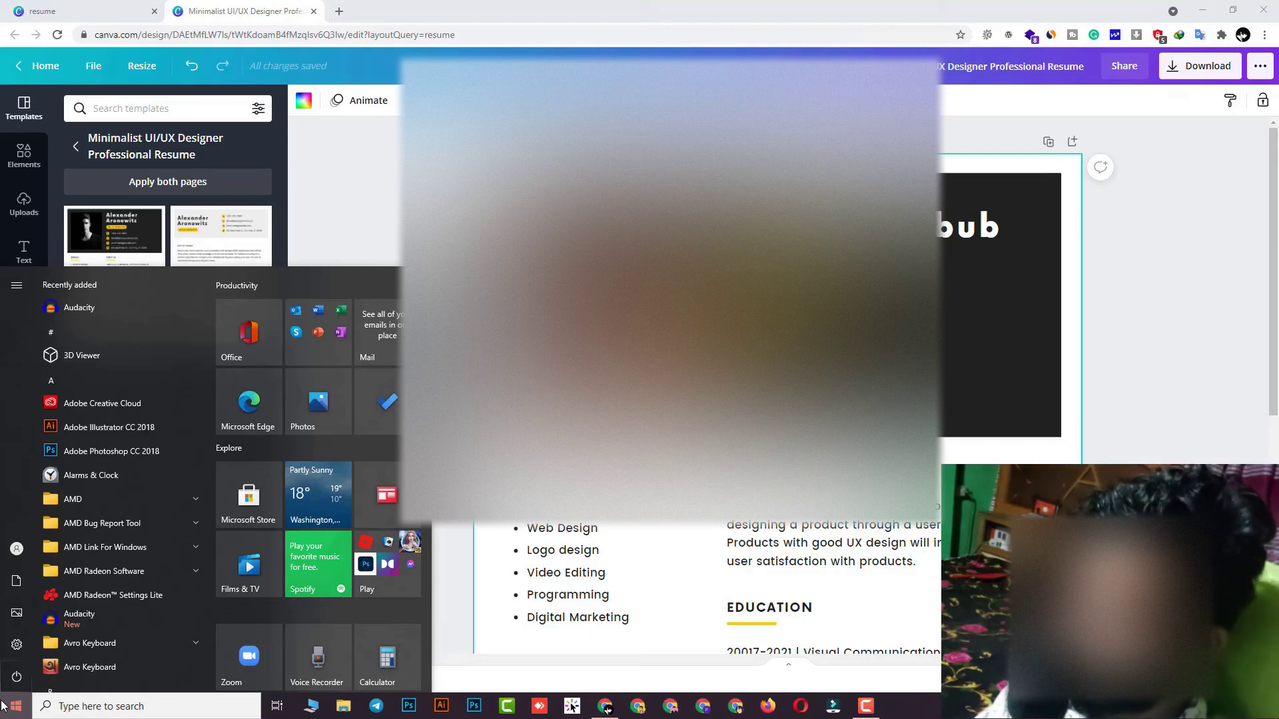
click(227, 714)
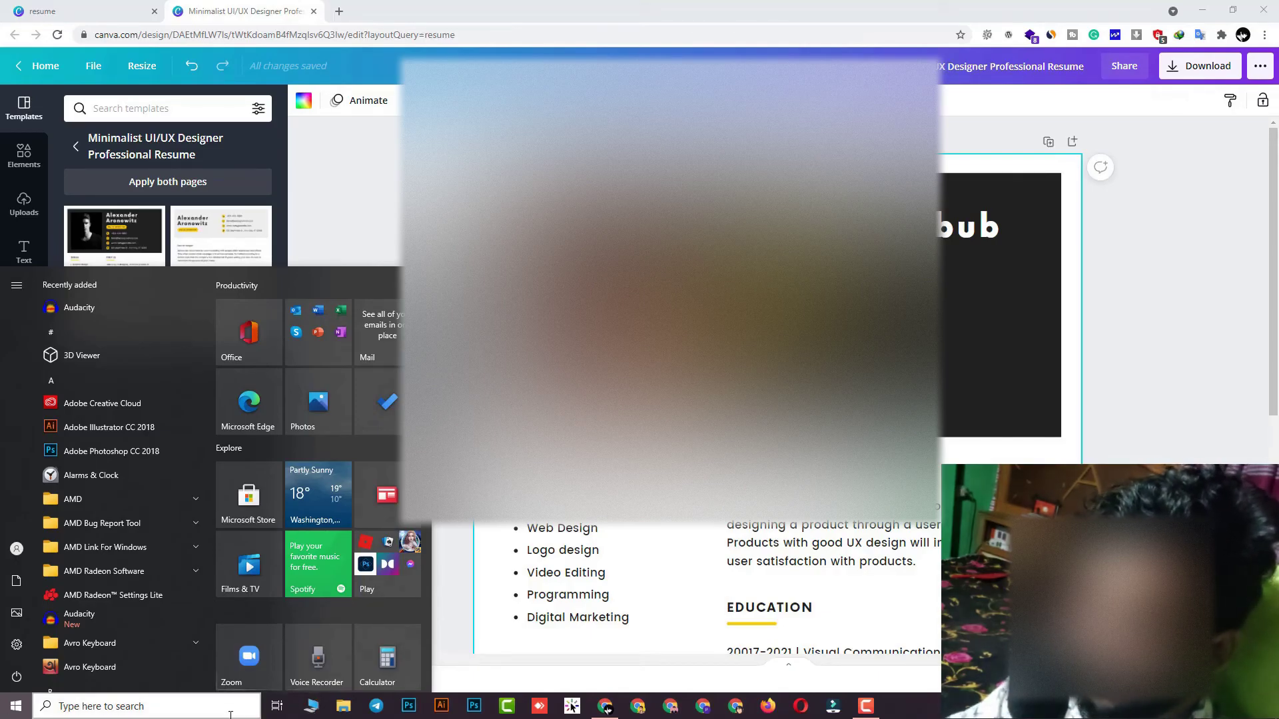
text(desktop)
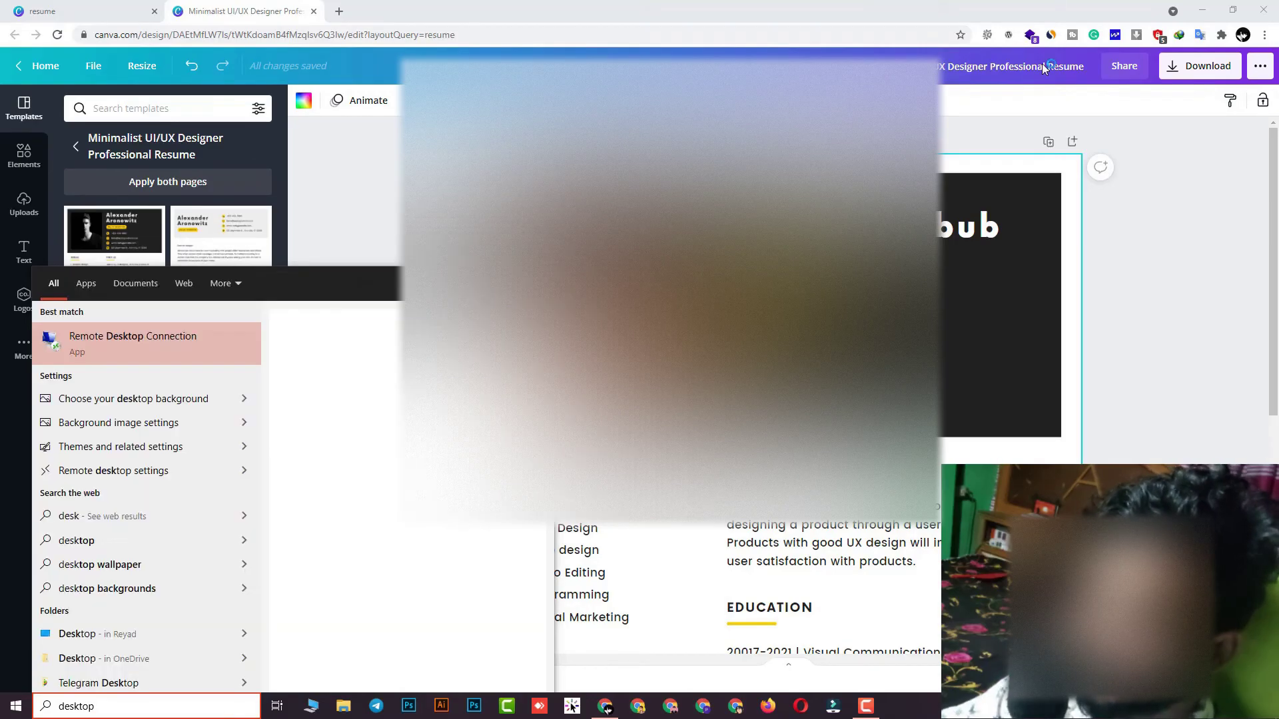
key(Return)
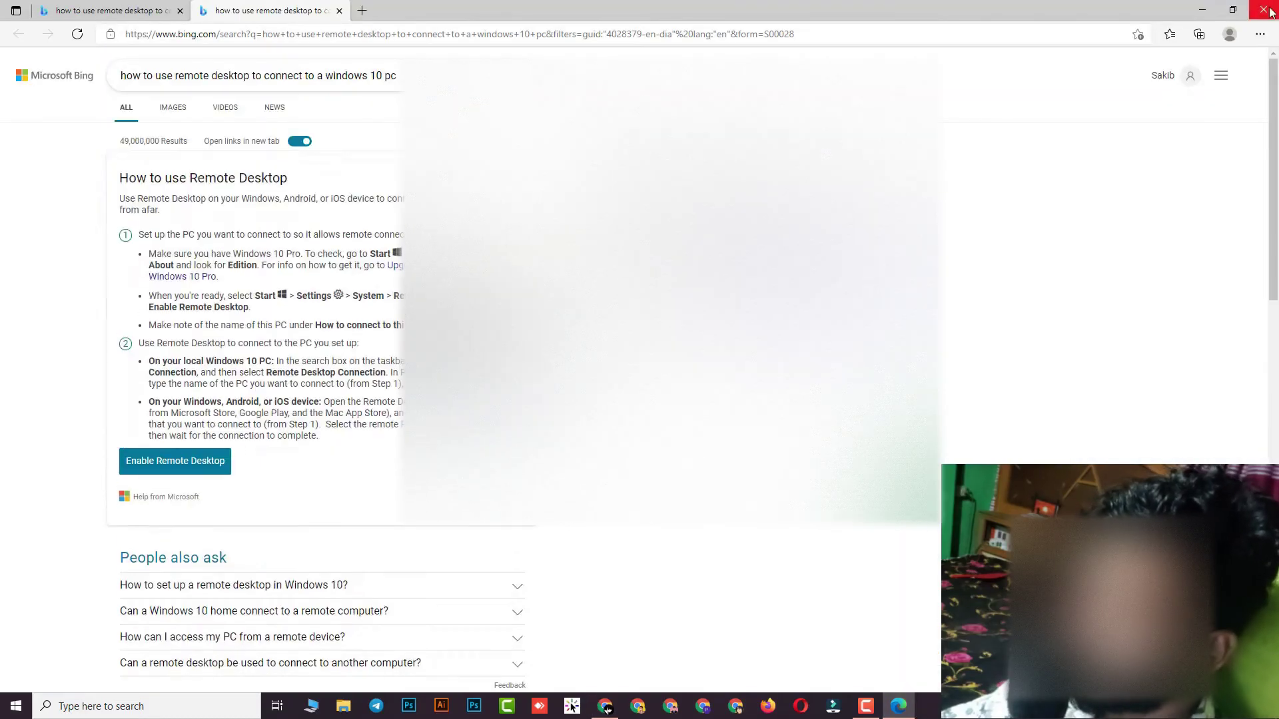
click(1263, 10)
click(1214, 10)
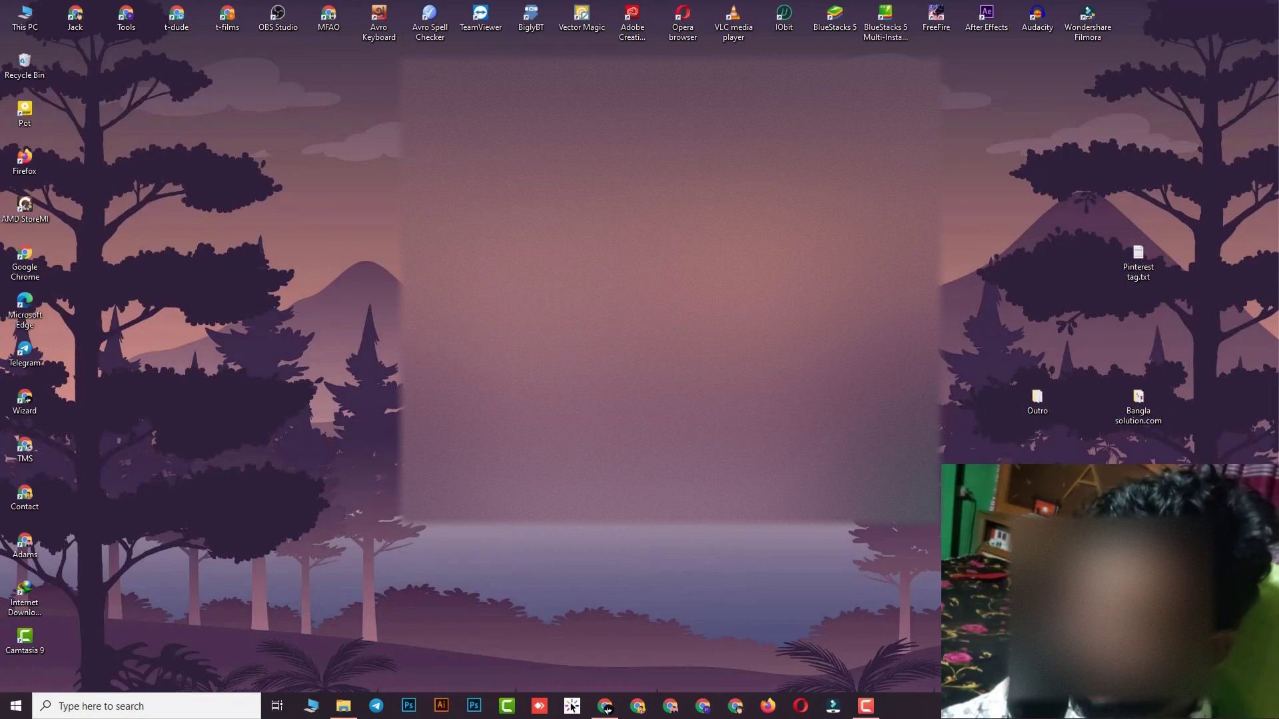
click(343, 706)
click(372, 103)
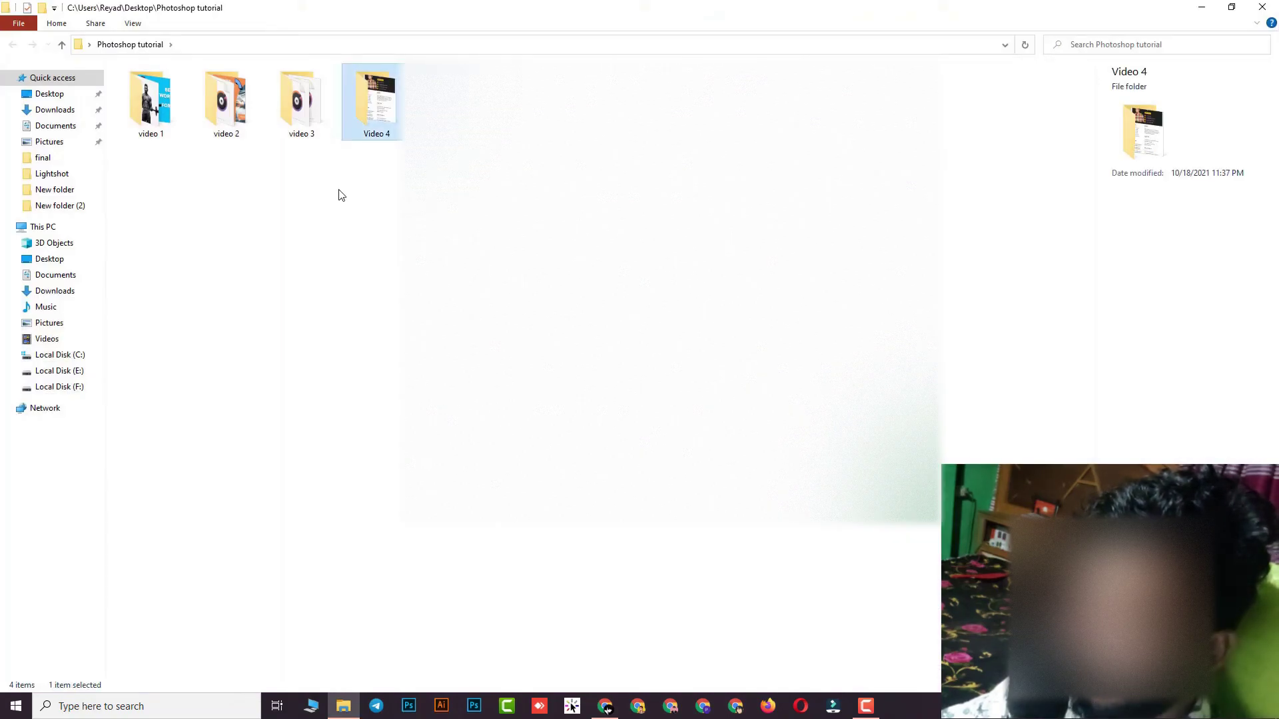
double_click(365, 106)
click(172, 127)
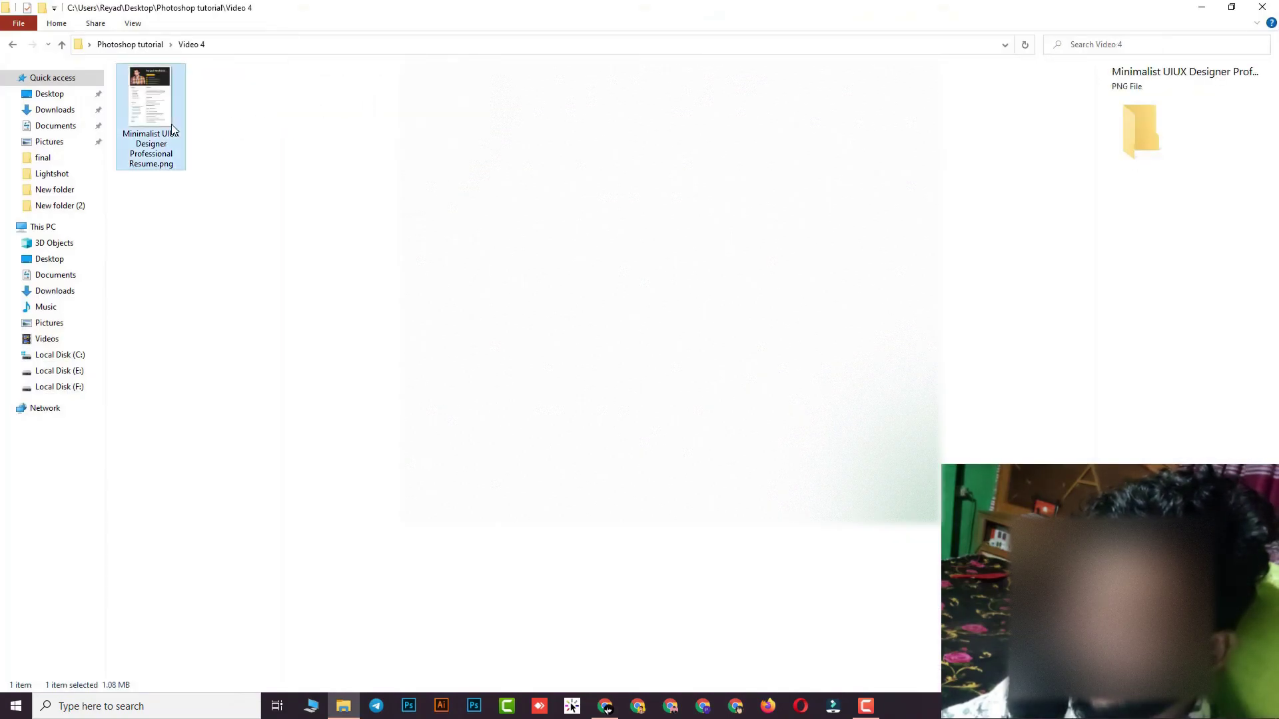
double_click(172, 127)
click(1262, 6)
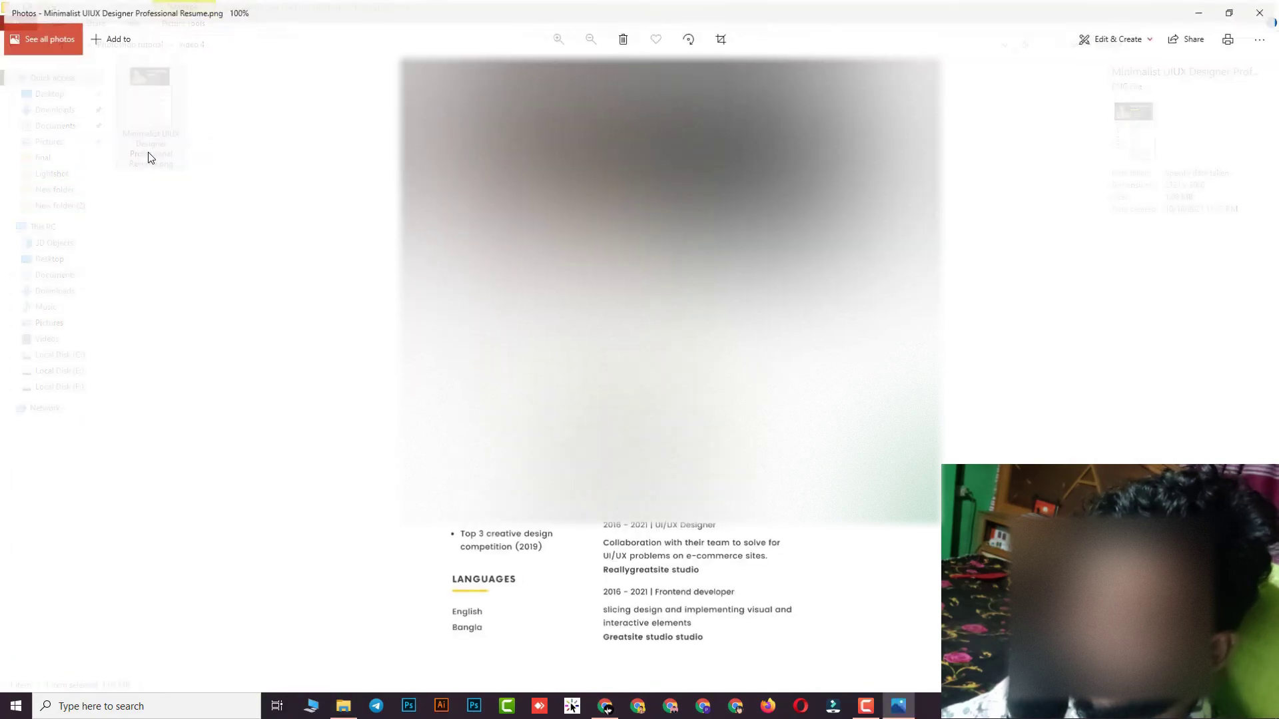
click(1262, 7)
click(1263, 7)
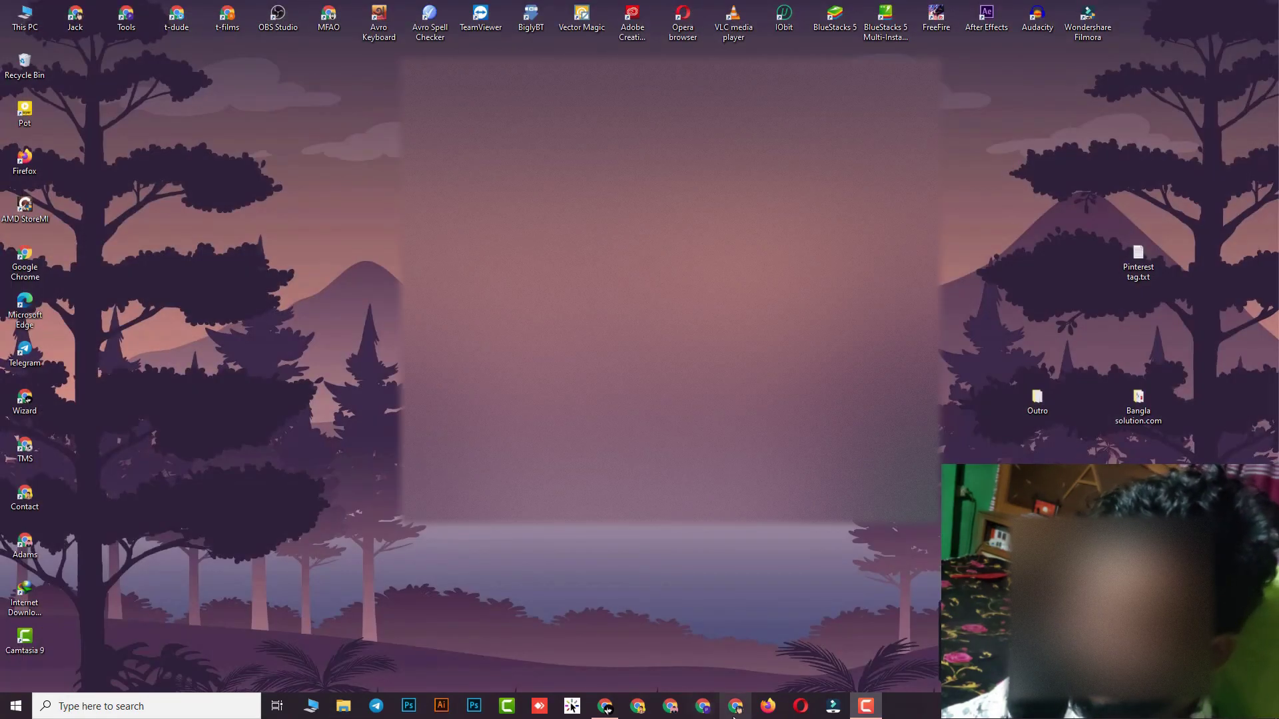
Return to the Canva editor from the taskbar and check the Download file-type list
click(606, 708)
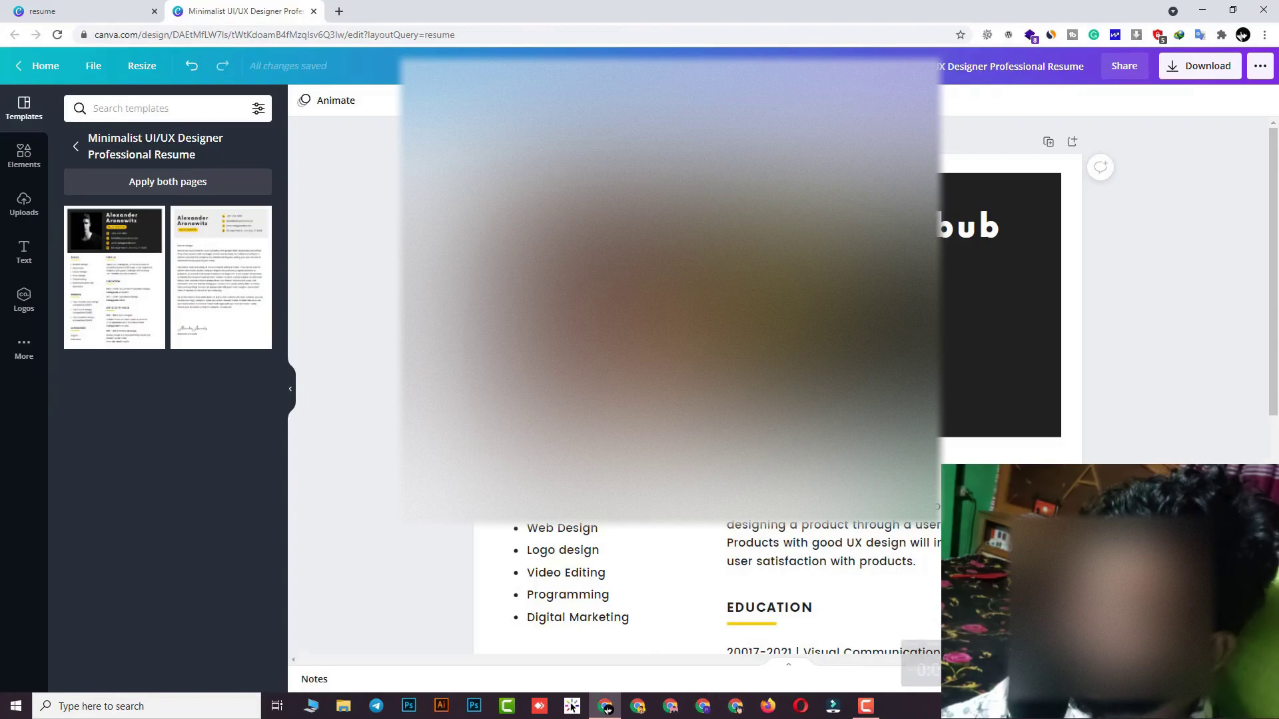
click(1182, 79)
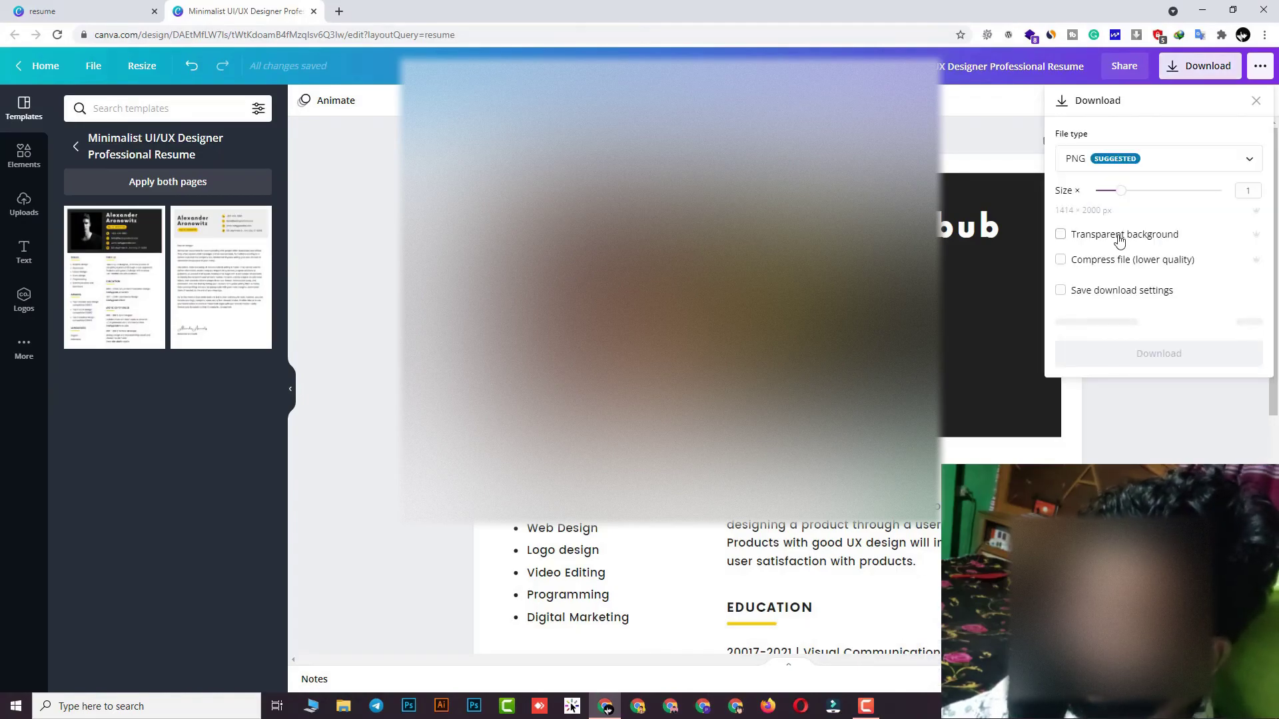
click(1108, 163)
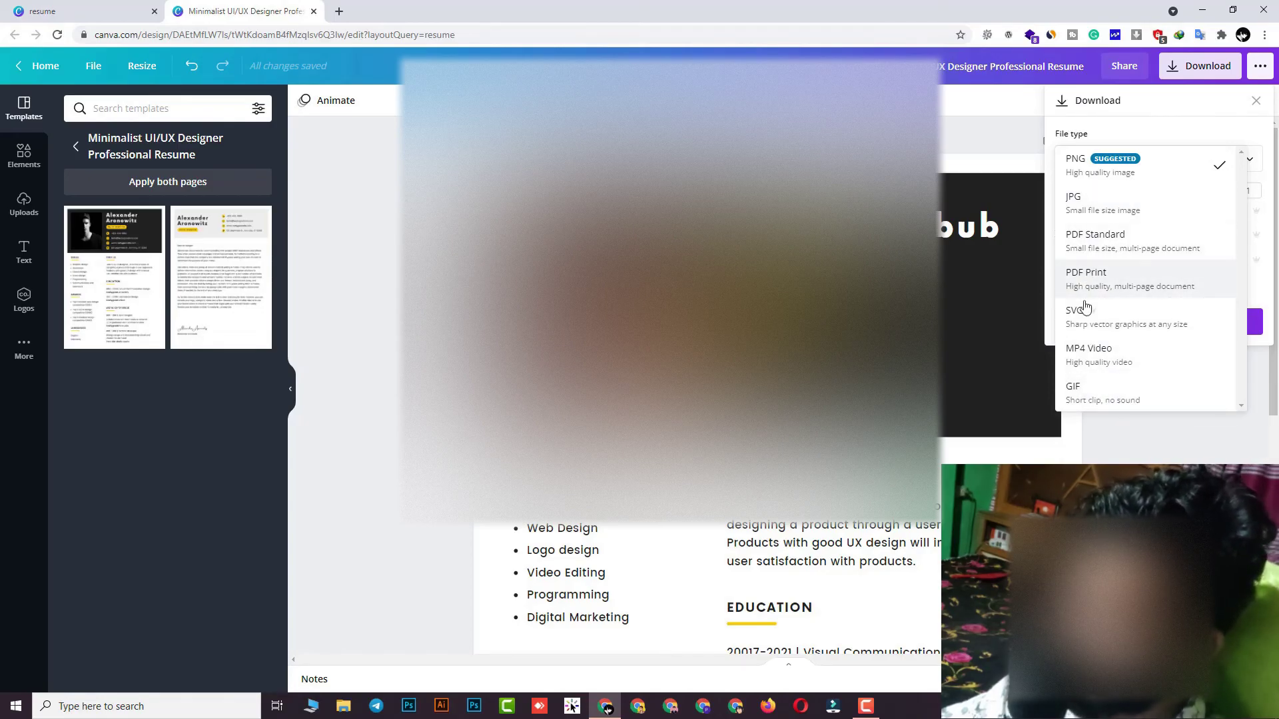
Scroll up and down through the resume pages to review them
scroll(666, 333, down, 5)
scroll(320, 382, up, 10)
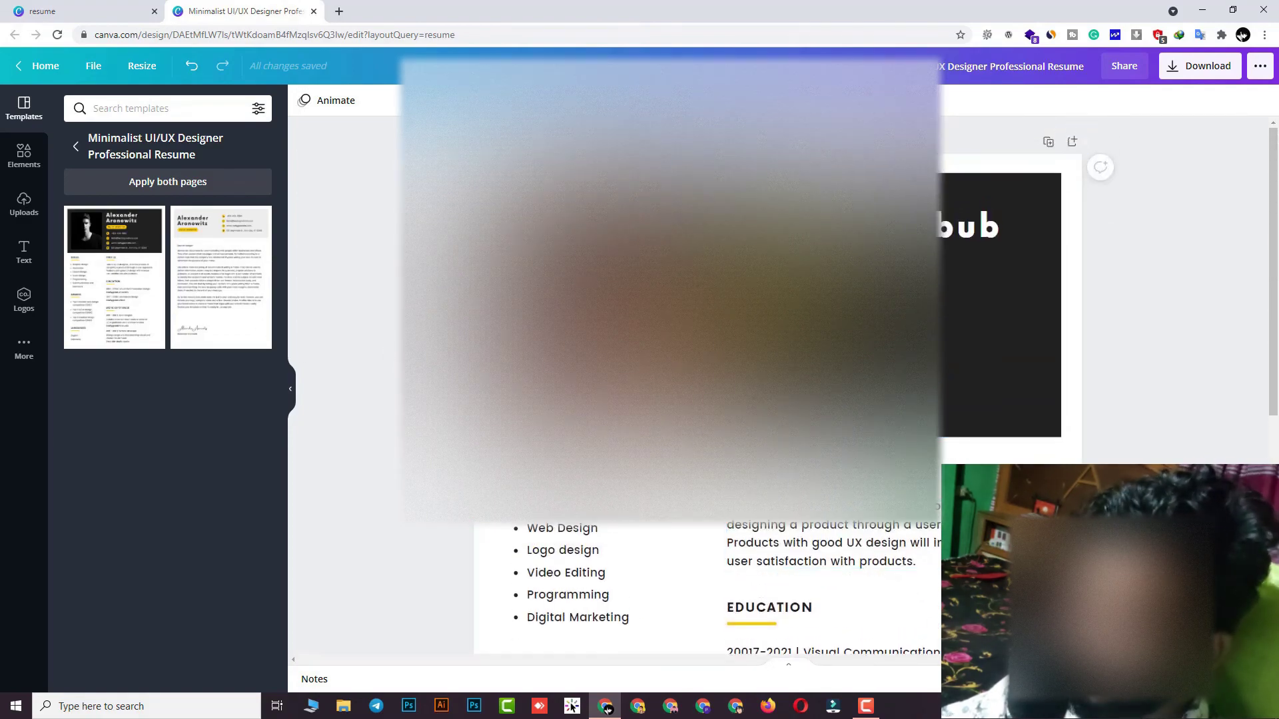
scroll(706, 386, down, 10)
scroll(706, 387, up, 10)
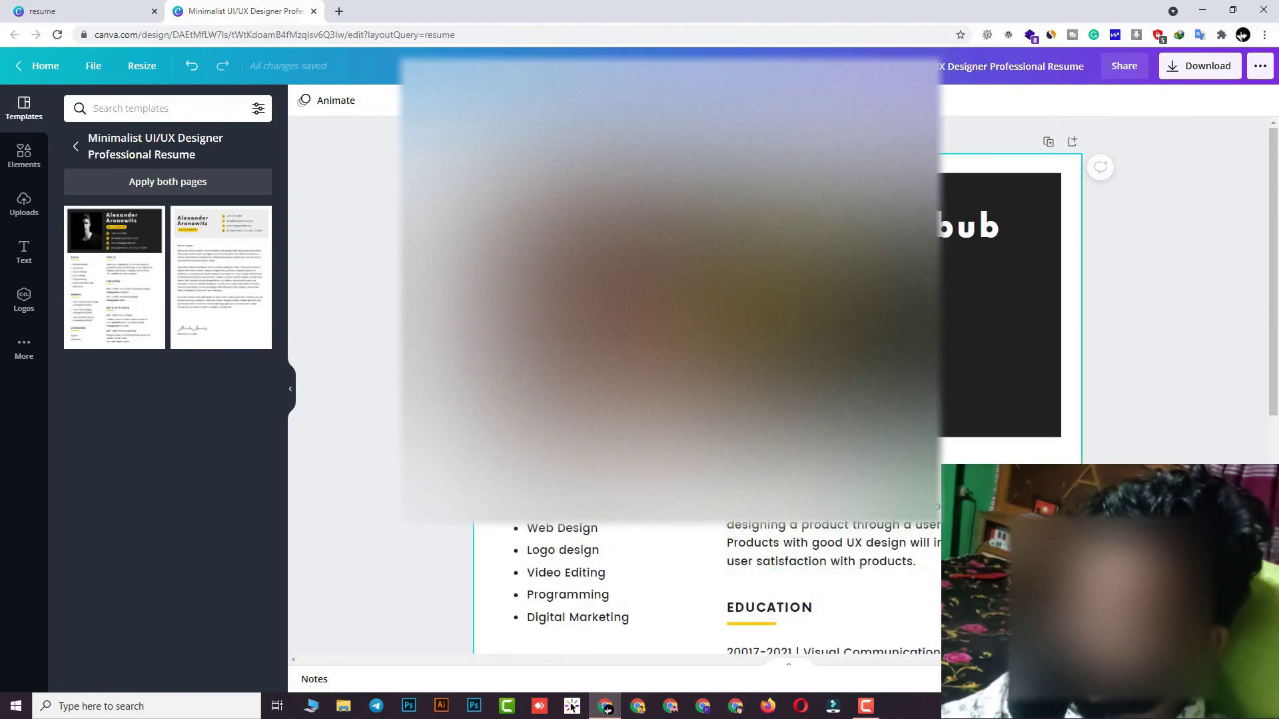
scroll(613, 586, down, 10)
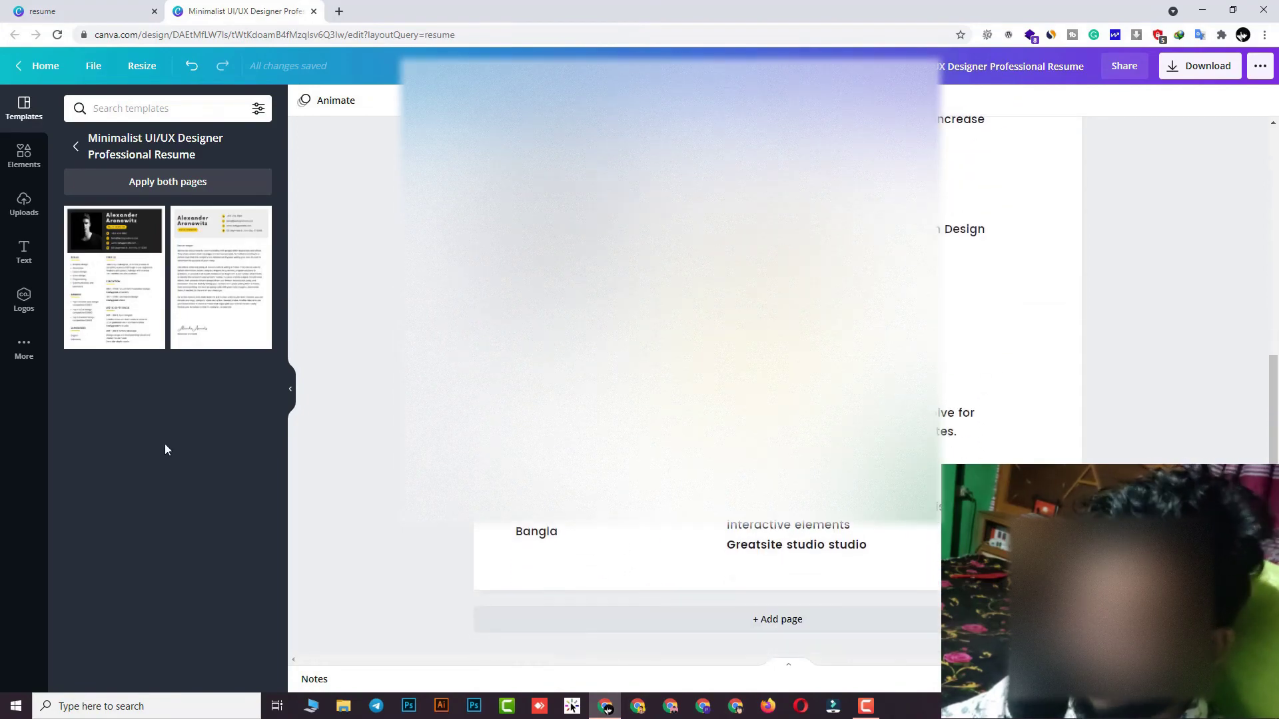
click(203, 272)
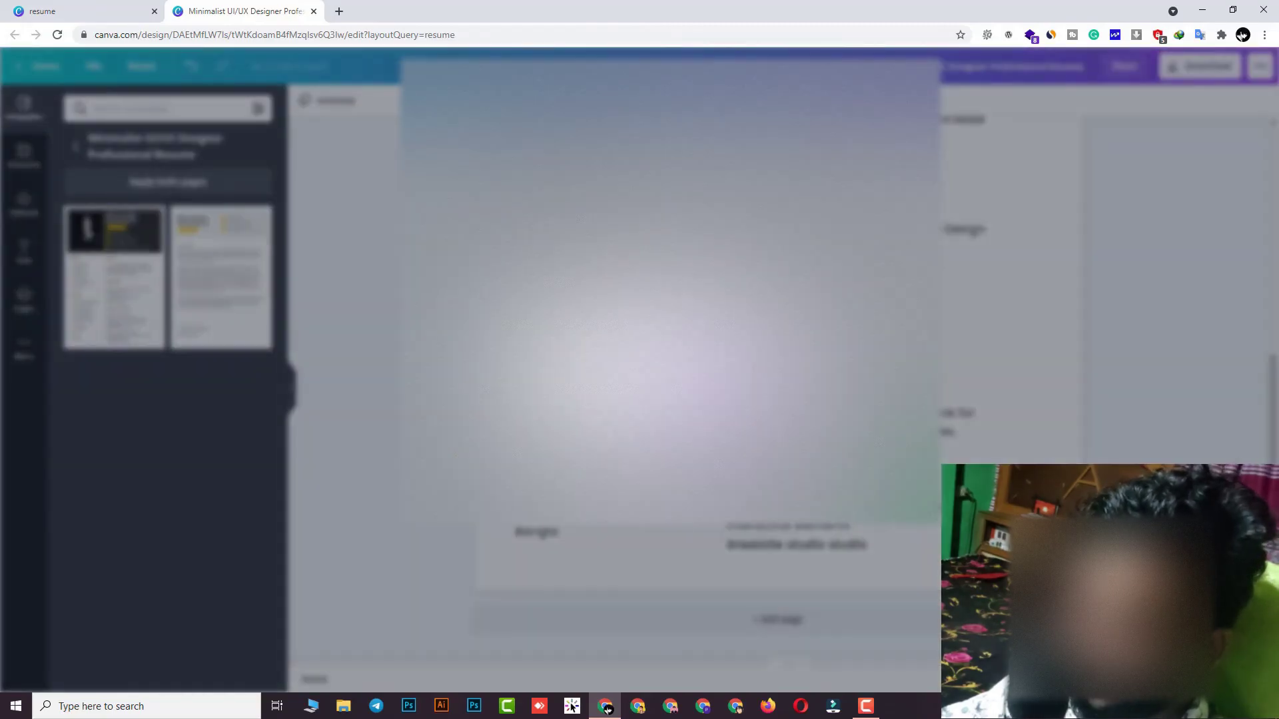